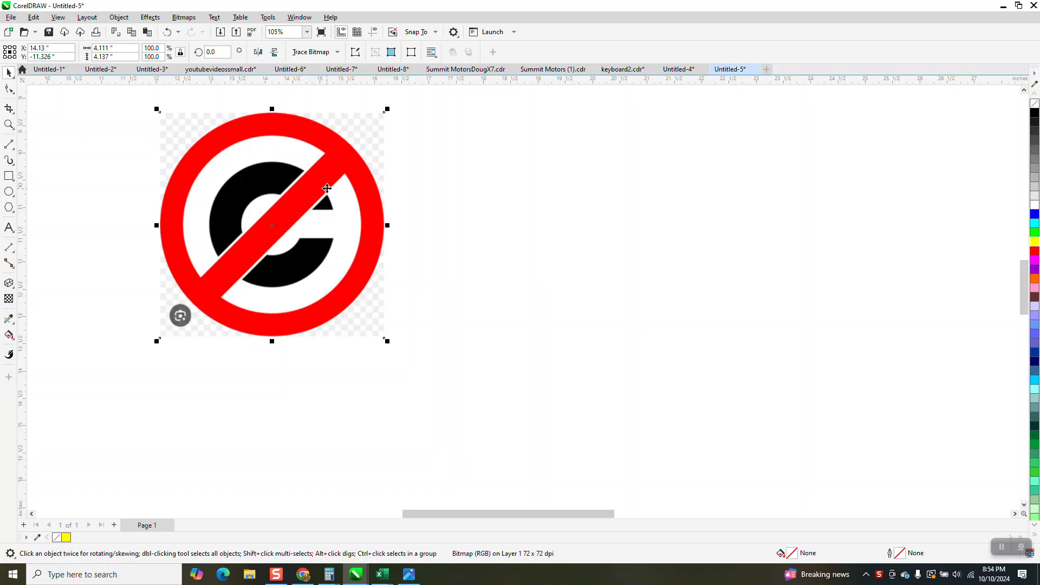
- Draw a circle about 4.45 in across beside the reference image and give it a 0.5 in outline
{"action": "left_click", "coordinate": [9, 124]}
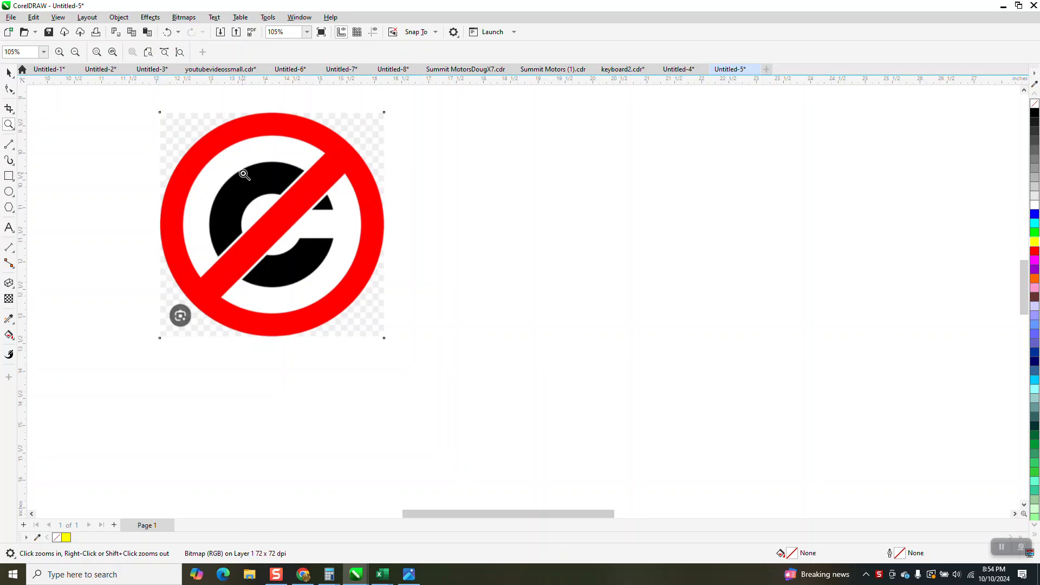
{"action": "left_click", "coordinate": [374, 222]}
{"action": "scroll", "coordinate": [326, 224], "scroll_direction": "down", "scroll_amount": 5}
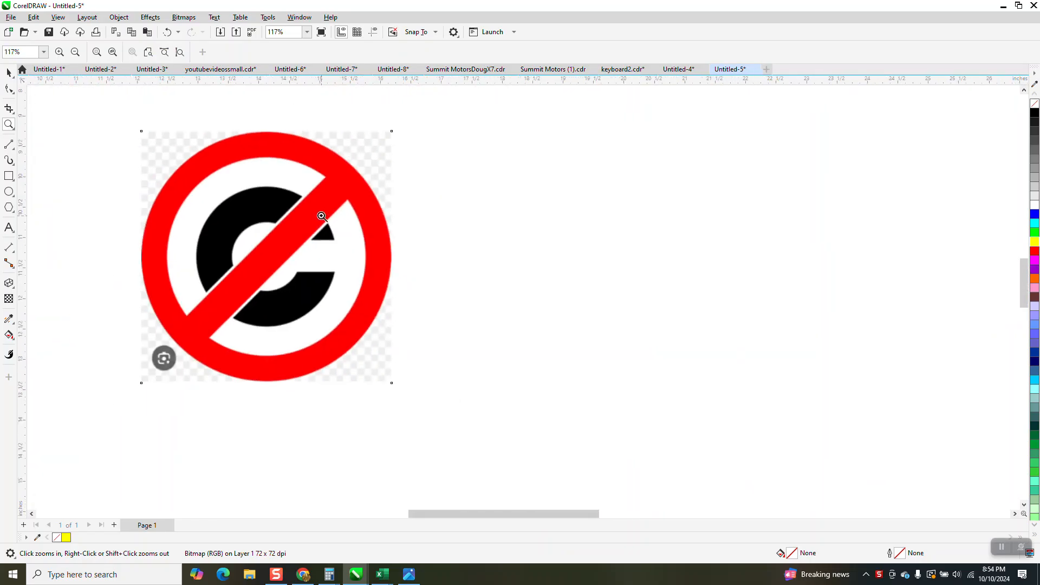
{"action": "left_click", "coordinate": [8, 191]}
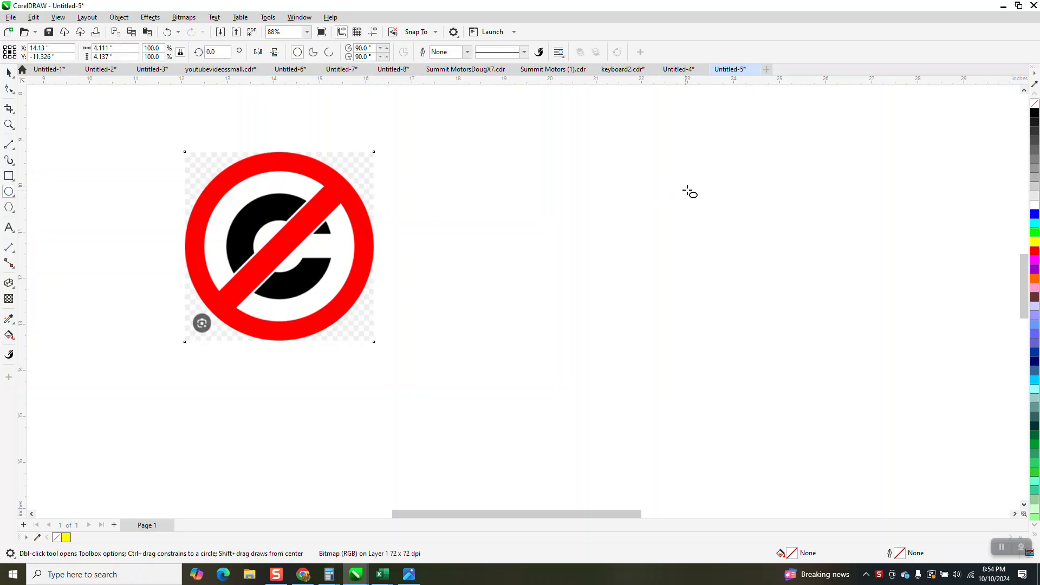
{"action": "left_click_drag", "start_coordinate": [710, 175], "coordinate": [523, 362]}
{"action": "left_click_drag", "start_coordinate": [520, 318], "coordinate": [506, 293]}
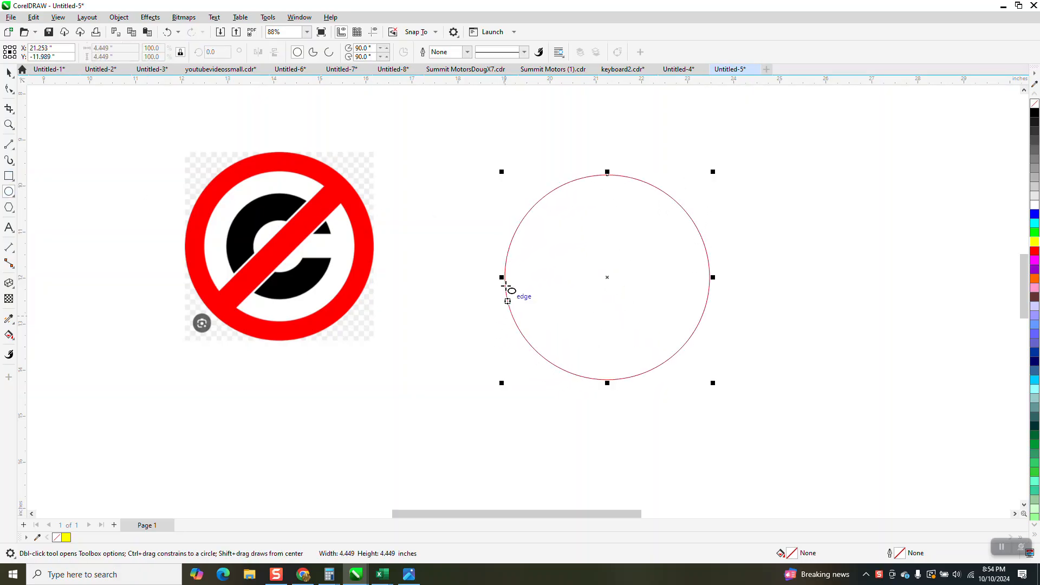
{"action": "left_click", "coordinate": [467, 51]}
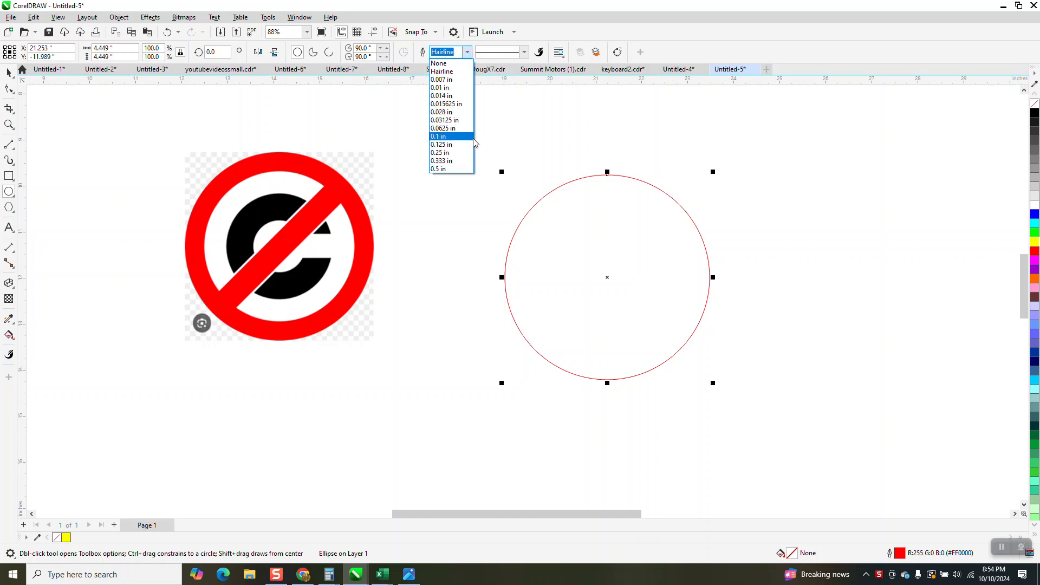
{"action": "left_click", "coordinate": [457, 170]}
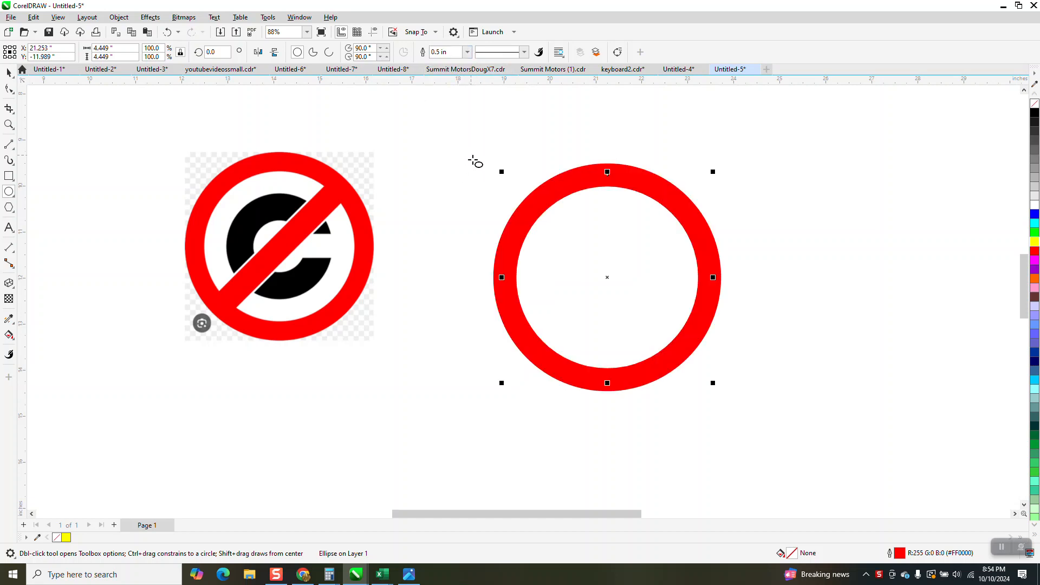
- Scale the circle down to about 3.9 in across and move it next to the reference image
{"action": "left_click", "coordinate": [8, 72]}
{"action": "left_click_drag", "start_coordinate": [712, 172], "coordinate": [688, 197]}
{"action": "left_click_drag", "start_coordinate": [585, 287], "coordinate": [504, 252]}
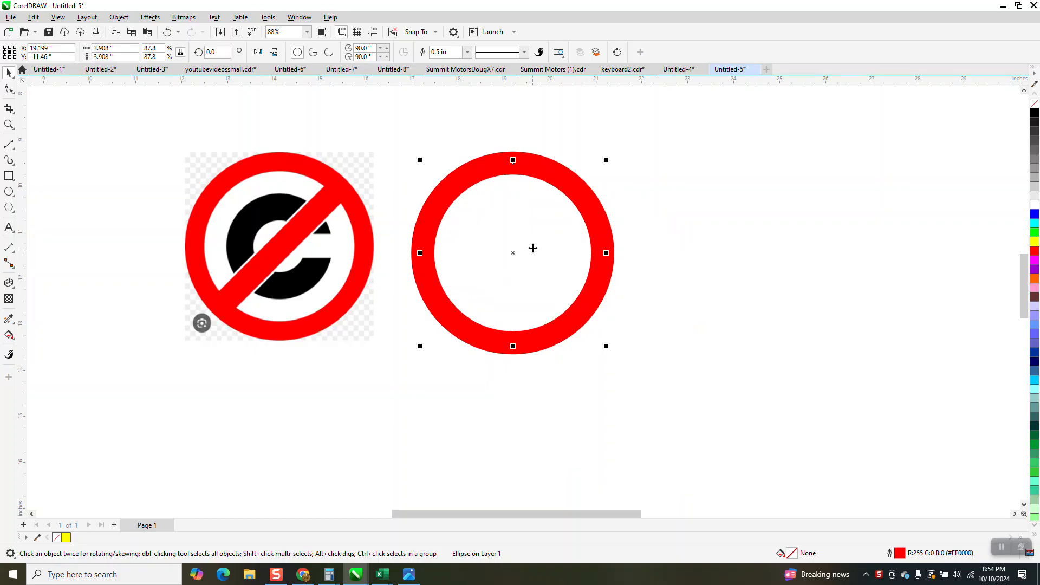
- Try a 0.333 in outline on the circle, and set its outline width to 0.45 in
{"action": "left_click", "coordinate": [467, 51]}
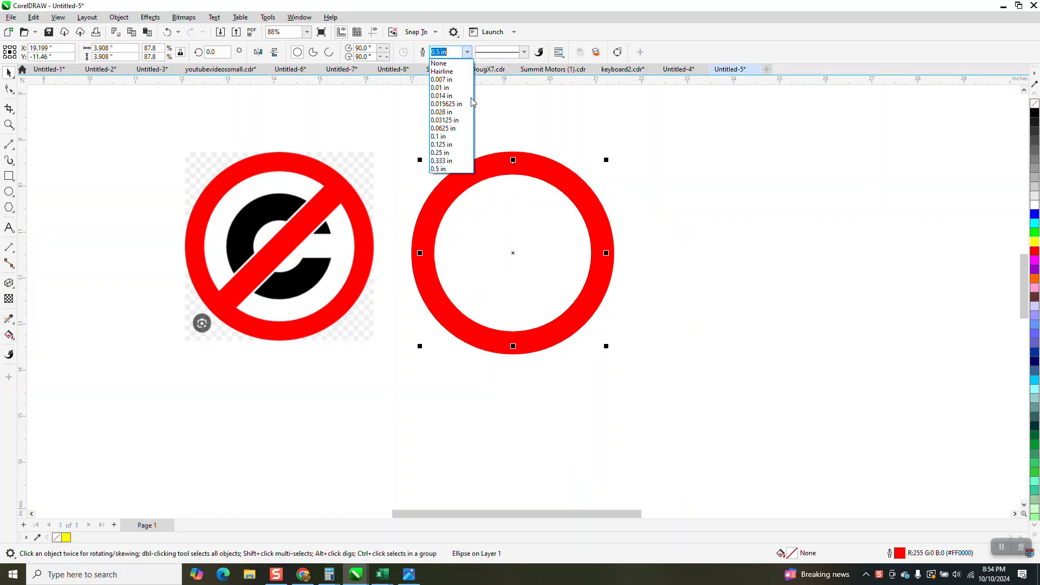
{"action": "left_click", "coordinate": [459, 161]}
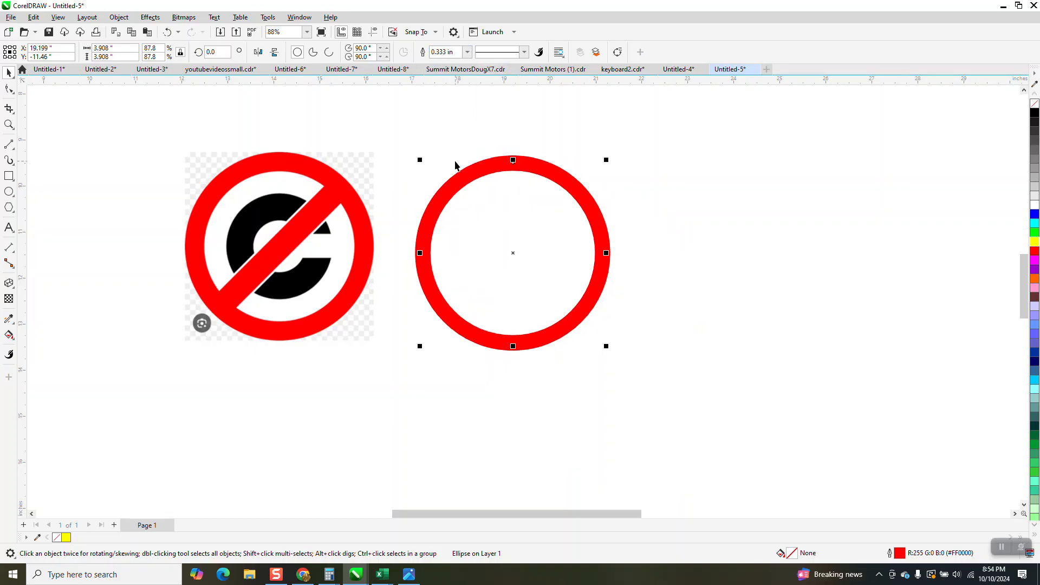
{"action": "left_click", "coordinate": [454, 52]}
{"action": "key", "text": "BackSpace"}
{"action": "type", "text": ".45"}
{"action": "key", "text": "Return"}
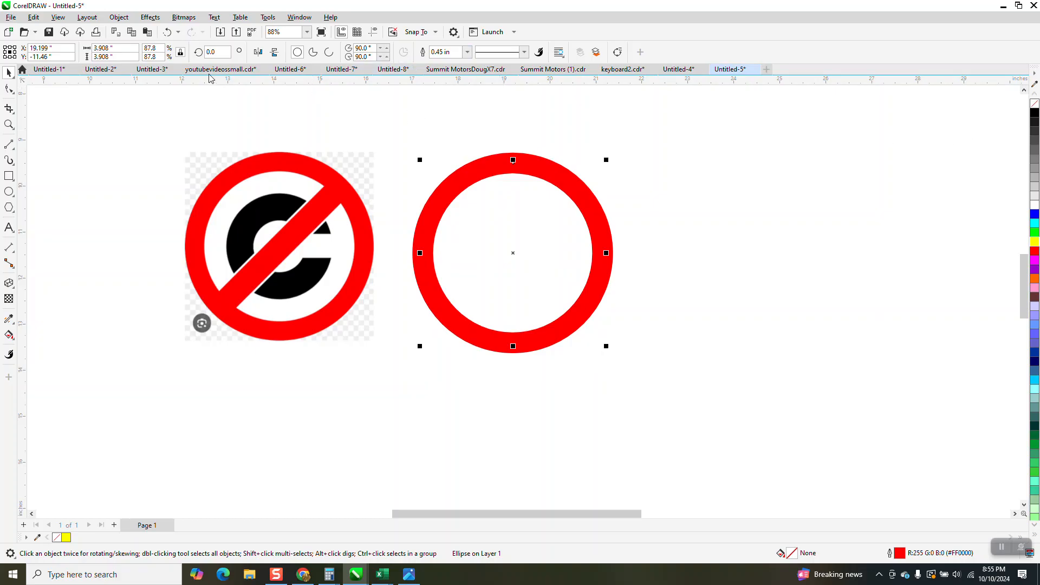
- Convert the circle's outline to an object, remove its fill and give it a black outline
{"action": "left_click", "coordinate": [118, 18]}
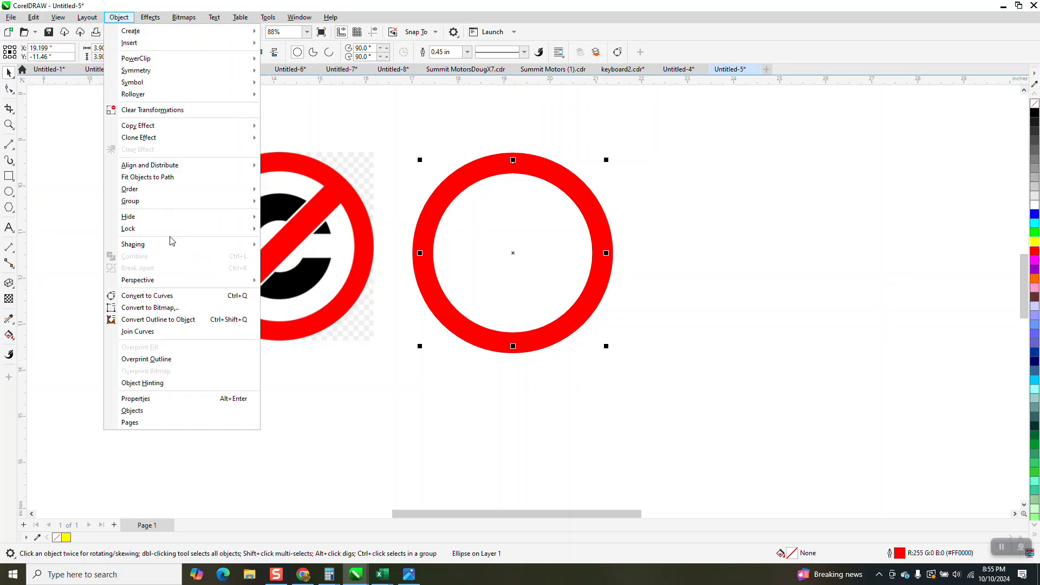
{"action": "left_click", "coordinate": [188, 320]}
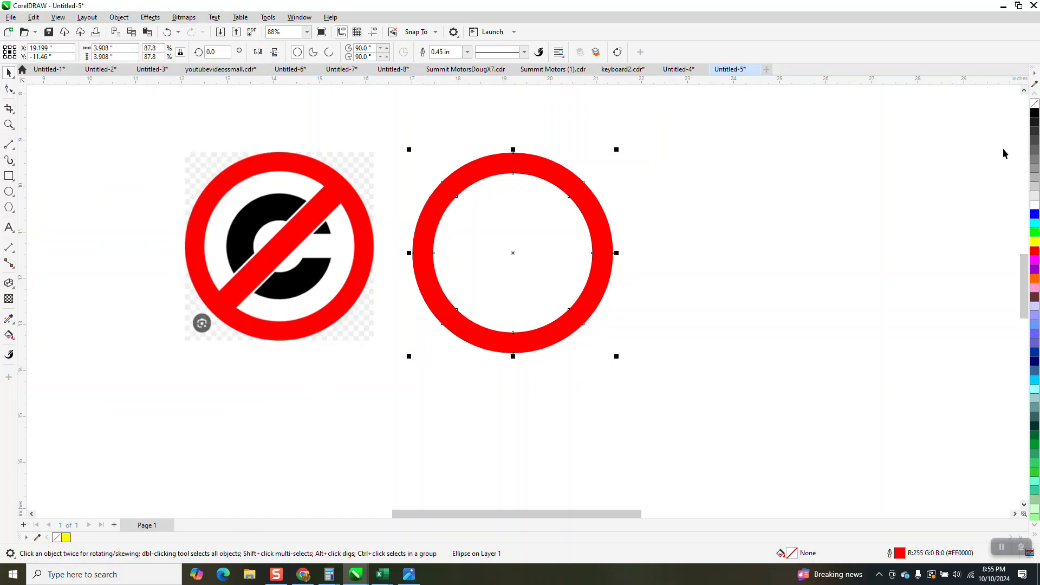
{"action": "left_click", "coordinate": [1034, 104]}
{"action": "right_click", "coordinate": [1034, 113]}
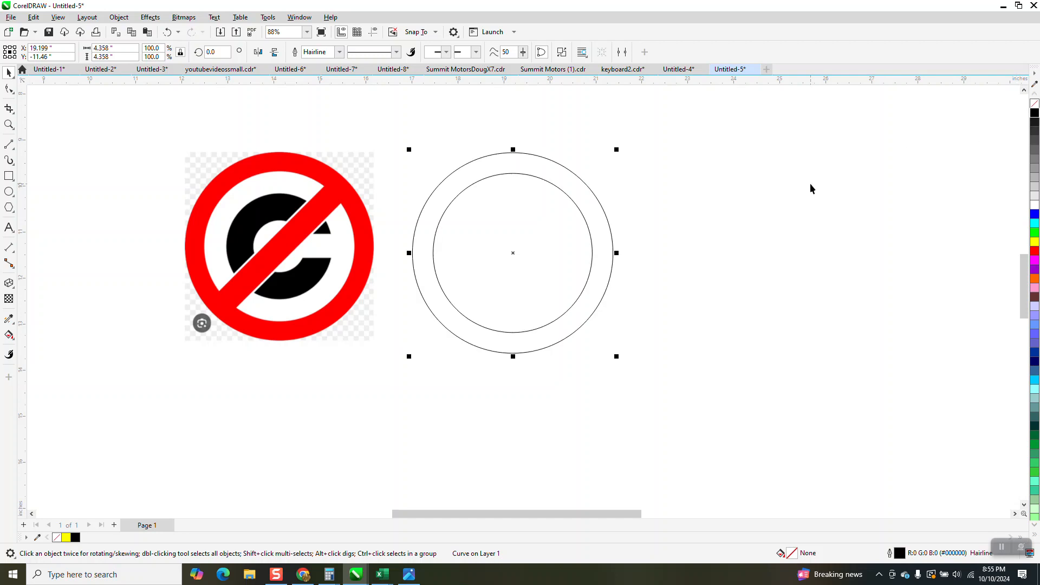
- Draw a vertical straight line about 5.13 in long beside the ring and set its outline width to 0.45 in
{"action": "left_click", "coordinate": [9, 178]}
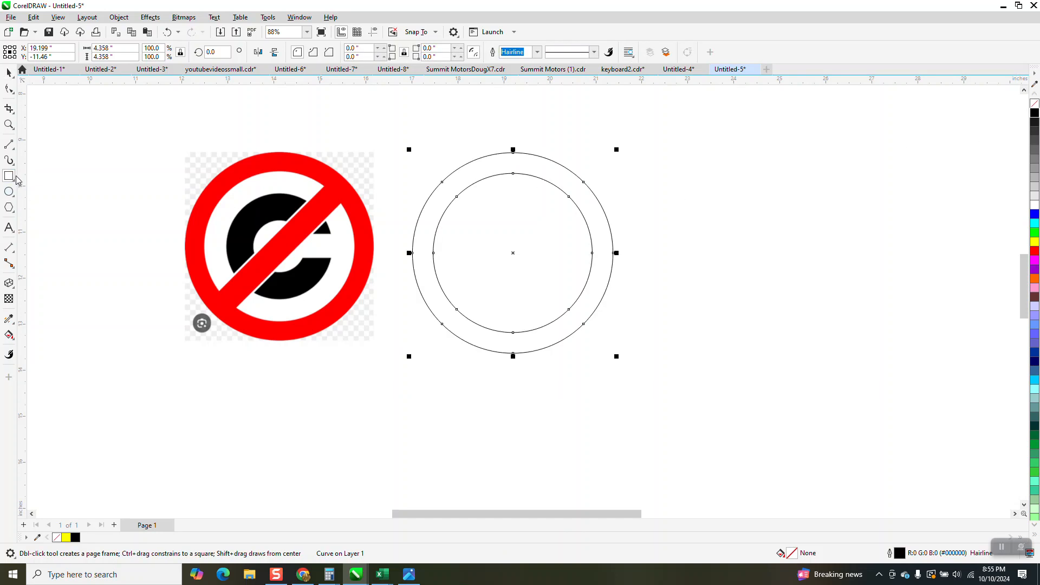
{"action": "left_click", "coordinate": [15, 151]}
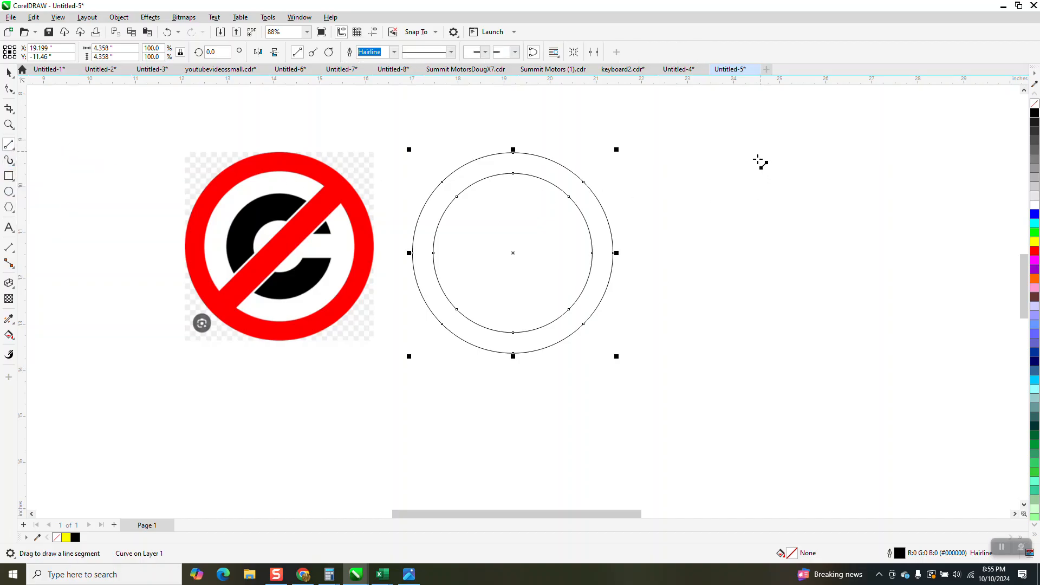
{"action": "left_click_drag", "start_coordinate": [764, 152], "coordinate": [764, 395]}
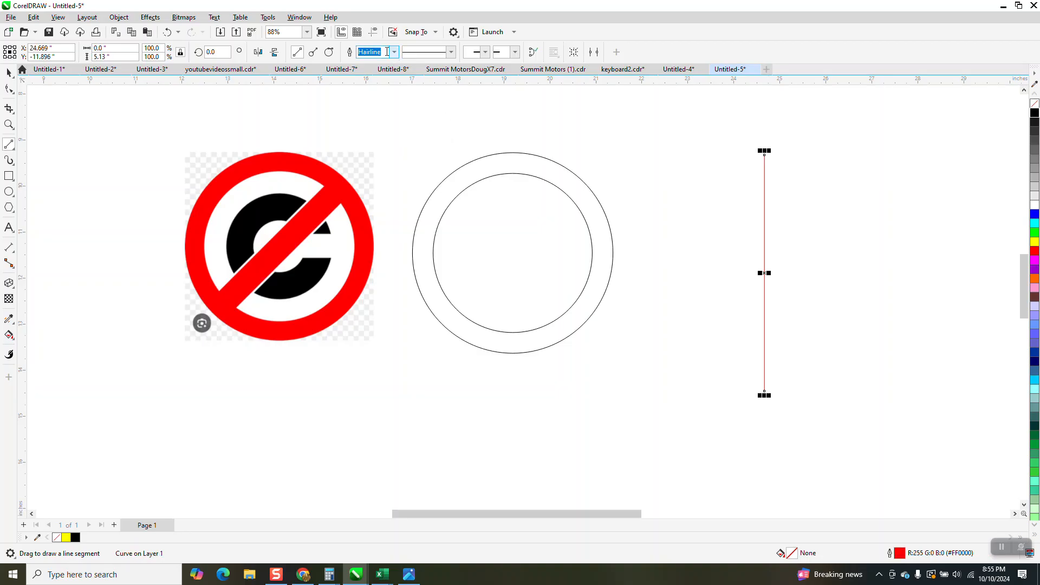
{"action": "type", "text": ".45"}
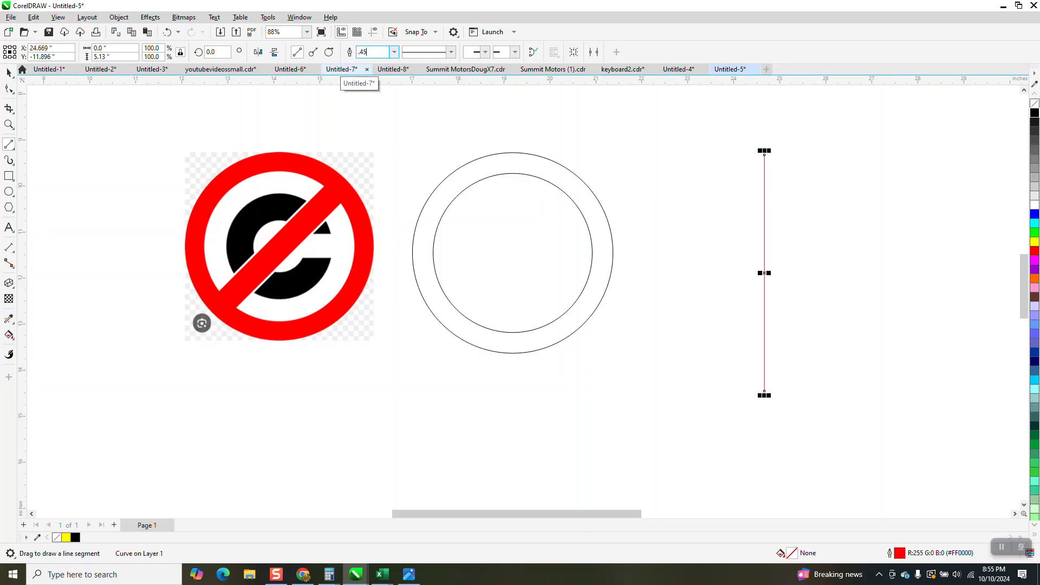
{"action": "key", "text": "Return"}
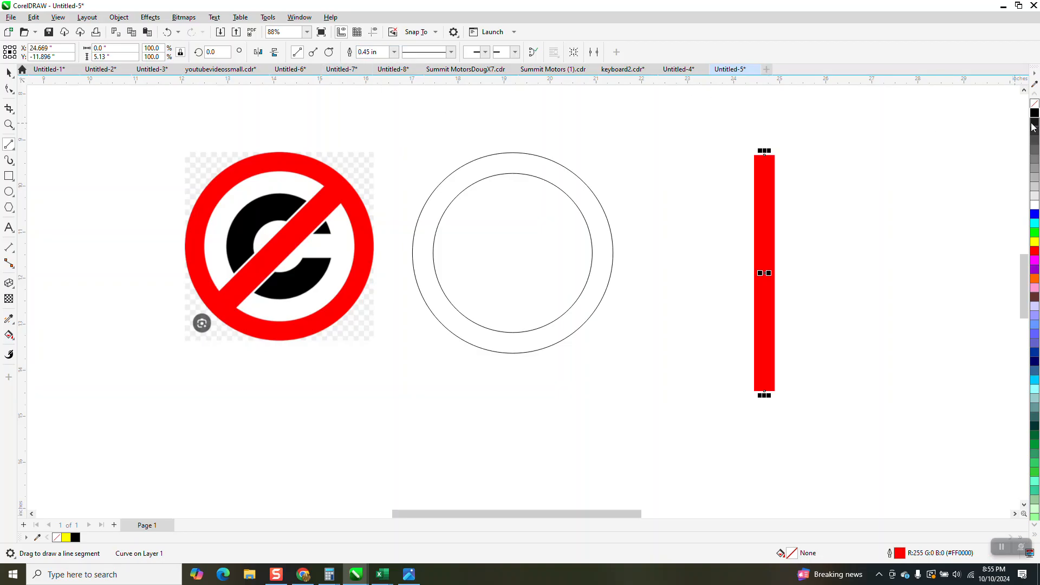
- Convert the vertical line's outline to an object, remove its fill and give it a black outline
{"action": "left_click", "coordinate": [119, 17]}
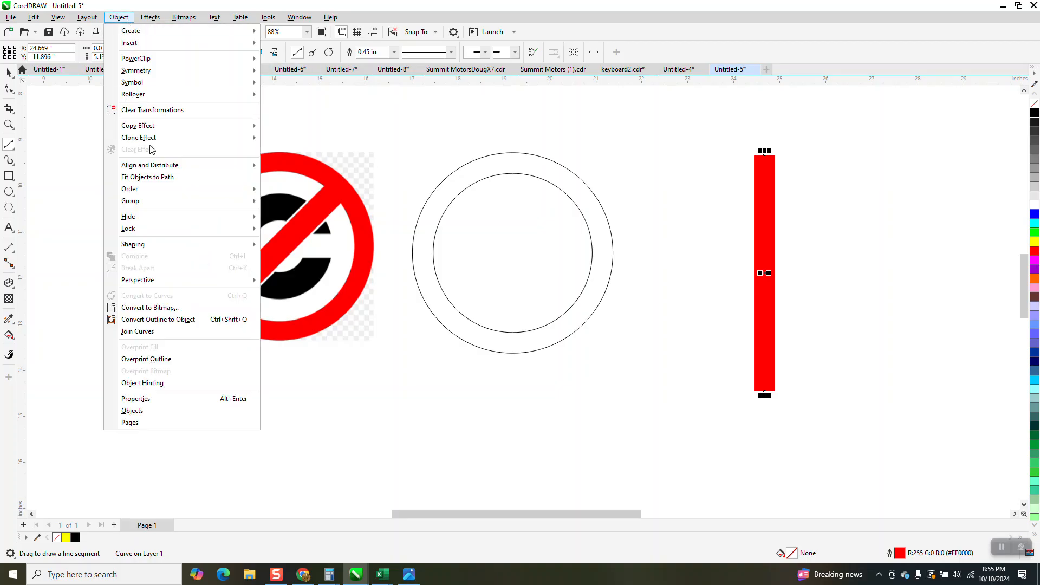
{"action": "left_click", "coordinate": [186, 320]}
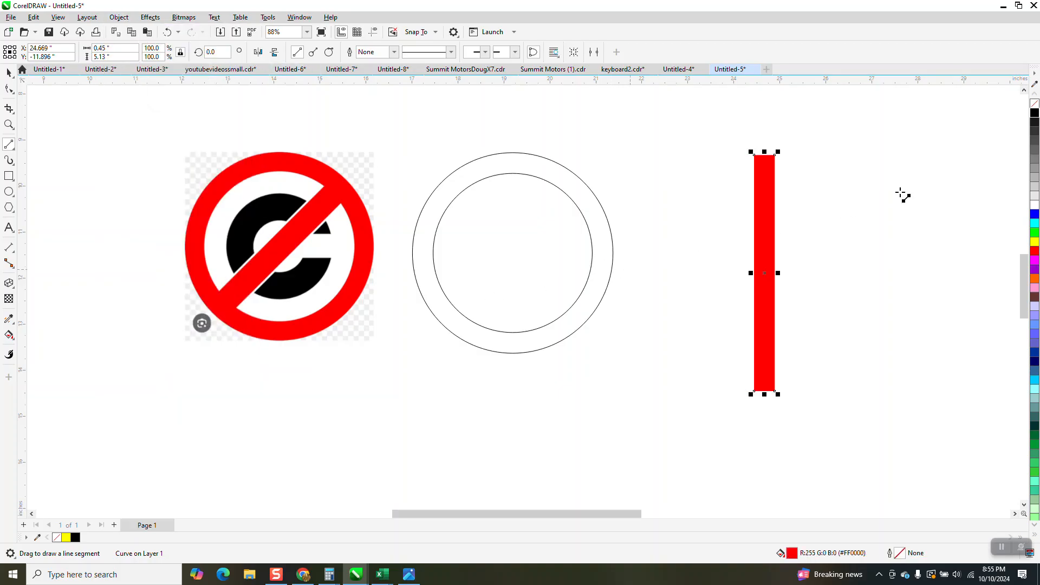
{"action": "left_click", "coordinate": [1034, 104]}
{"action": "right_click", "coordinate": [1035, 113]}
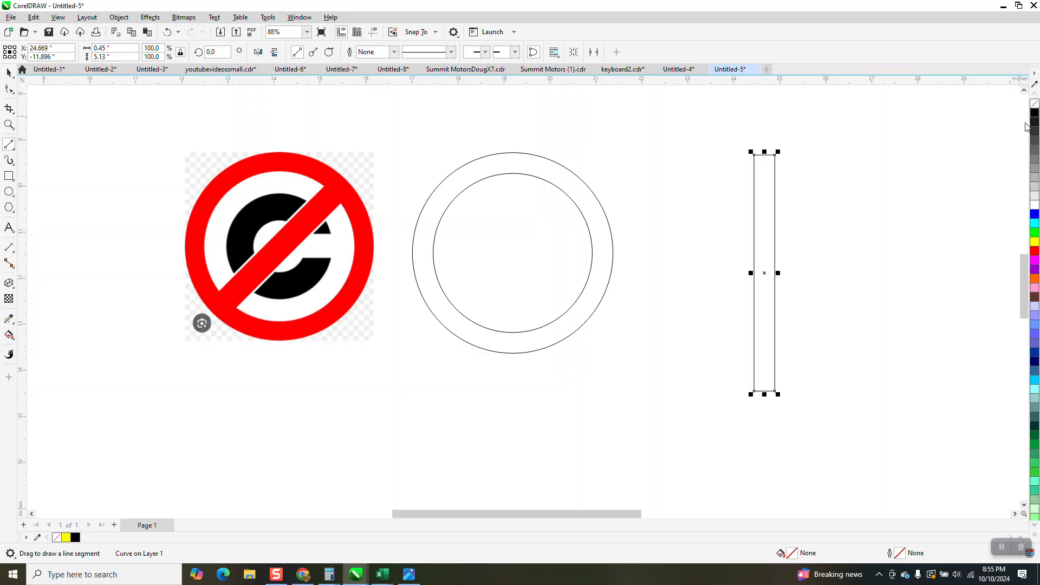
- Center the ring and the vertical bar on the page so that they share the same center
{"action": "scroll", "coordinate": [482, 219], "scroll_direction": "down", "scroll_amount": 4}
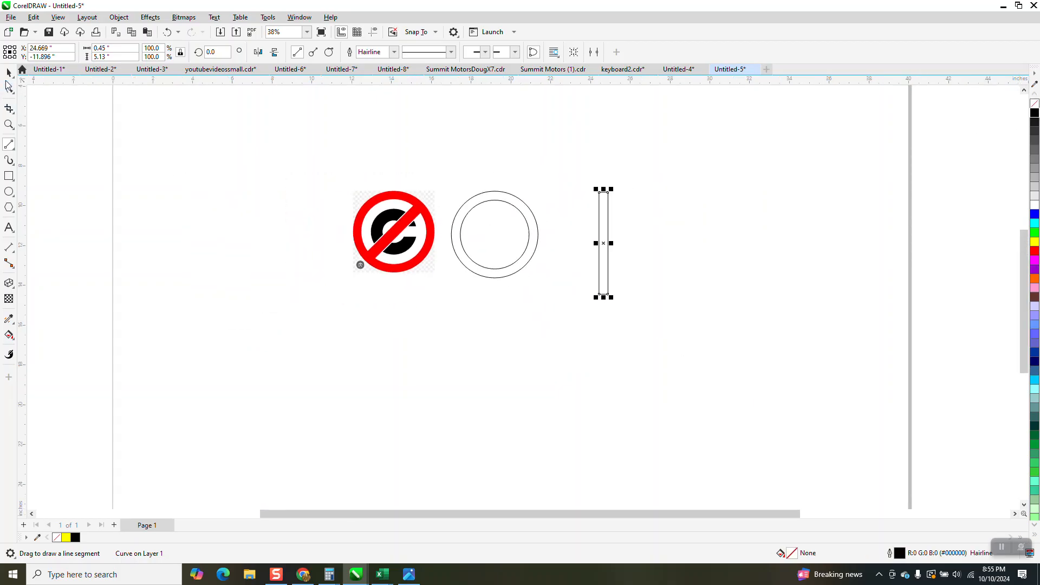
{"action": "left_click", "coordinate": [9, 73]}
{"action": "left_click", "coordinate": [495, 219]}
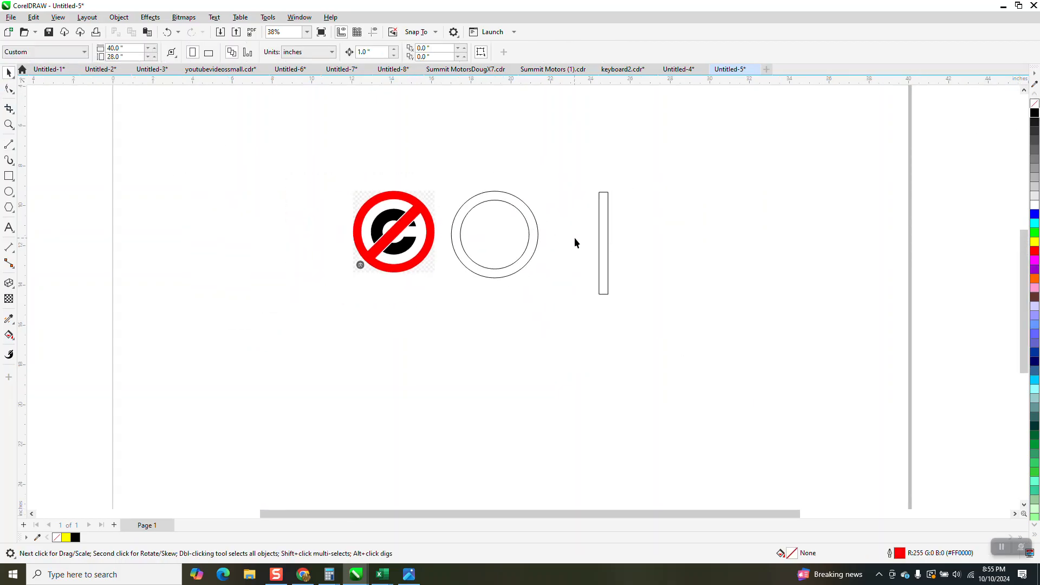
{"action": "left_click_drag", "start_coordinate": [536, 245], "coordinate": [552, 295]}
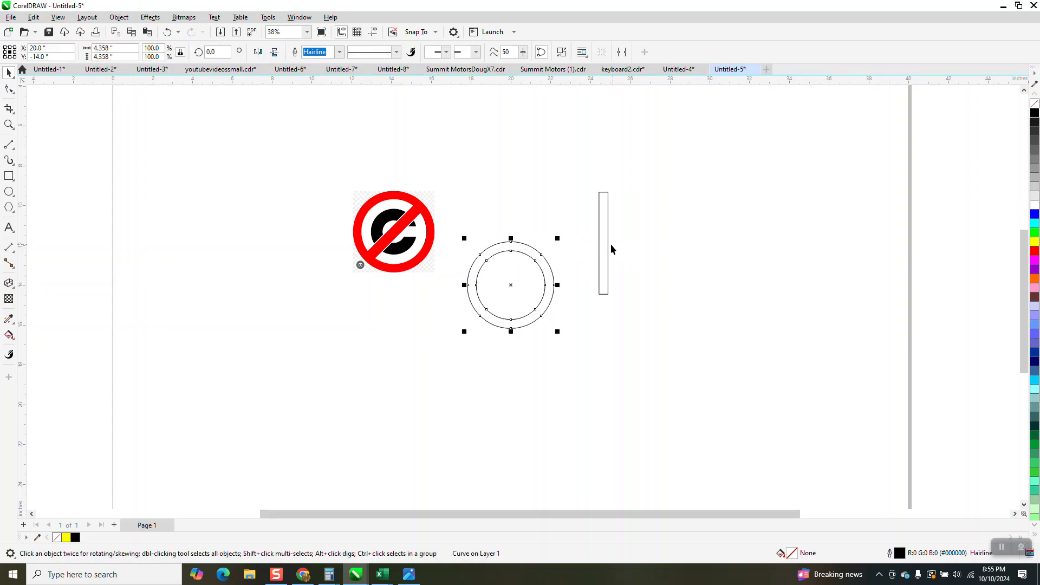
{"action": "left_click", "coordinate": [608, 244]}
{"action": "key", "text": "p"}
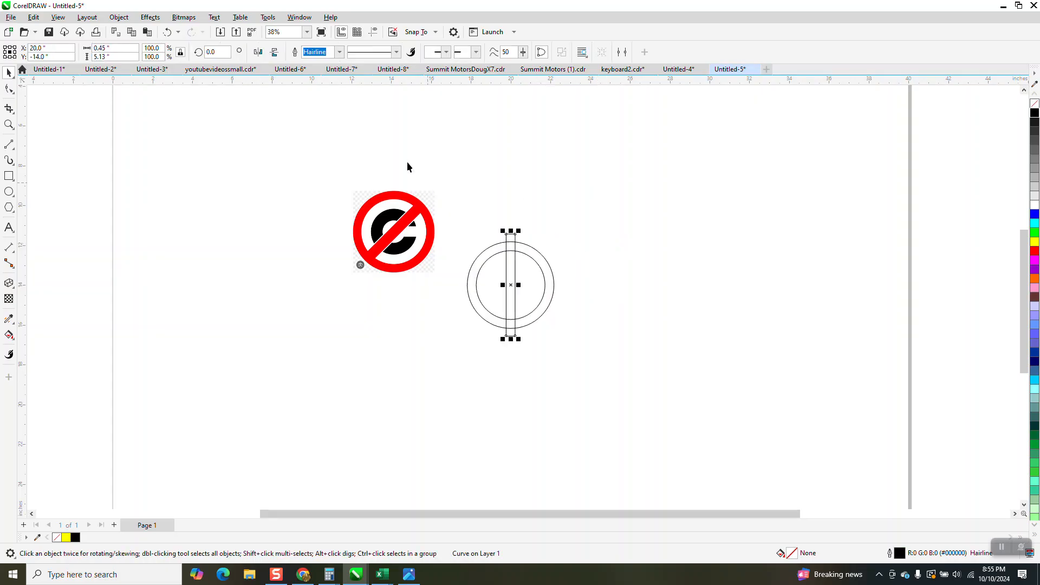
- Rotate the bar across the ring to an angle of -45 degrees
{"action": "left_click", "coordinate": [217, 54]}
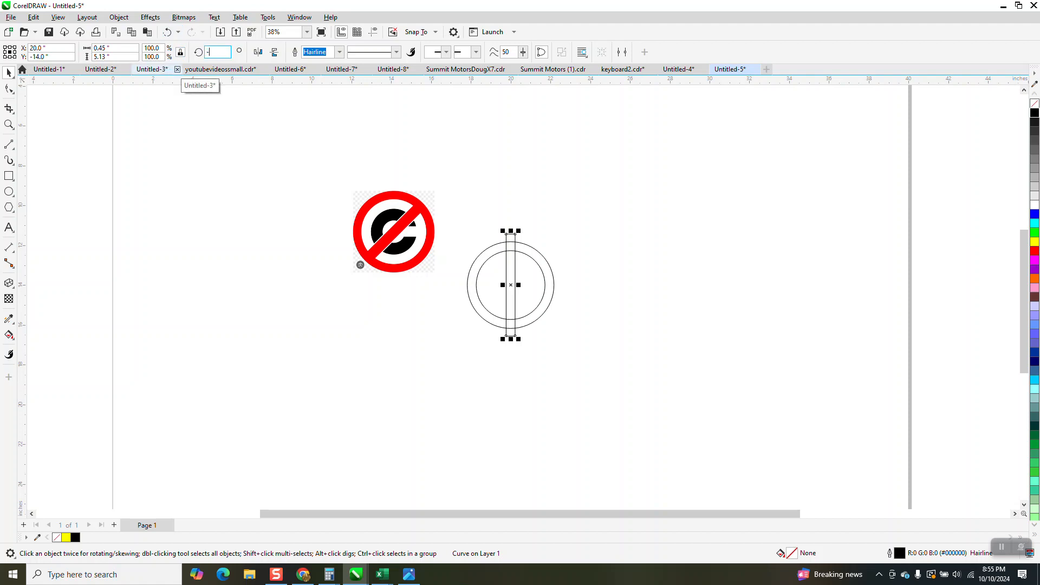
{"action": "key", "text": "Return"}
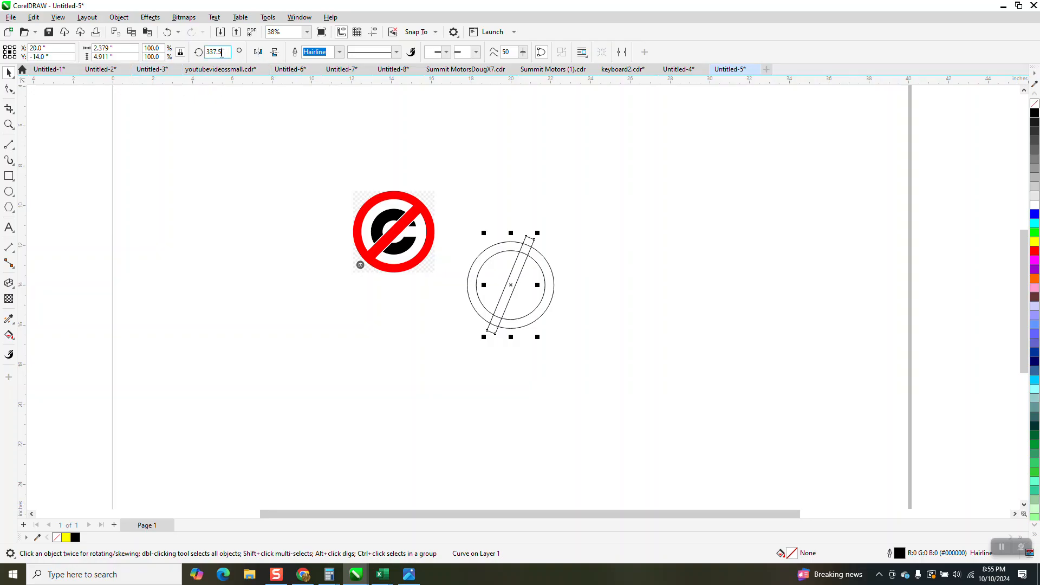
{"action": "left_click_drag", "start_coordinate": [224, 52], "coordinate": [206, 68]}
{"action": "type", "text": "-"}
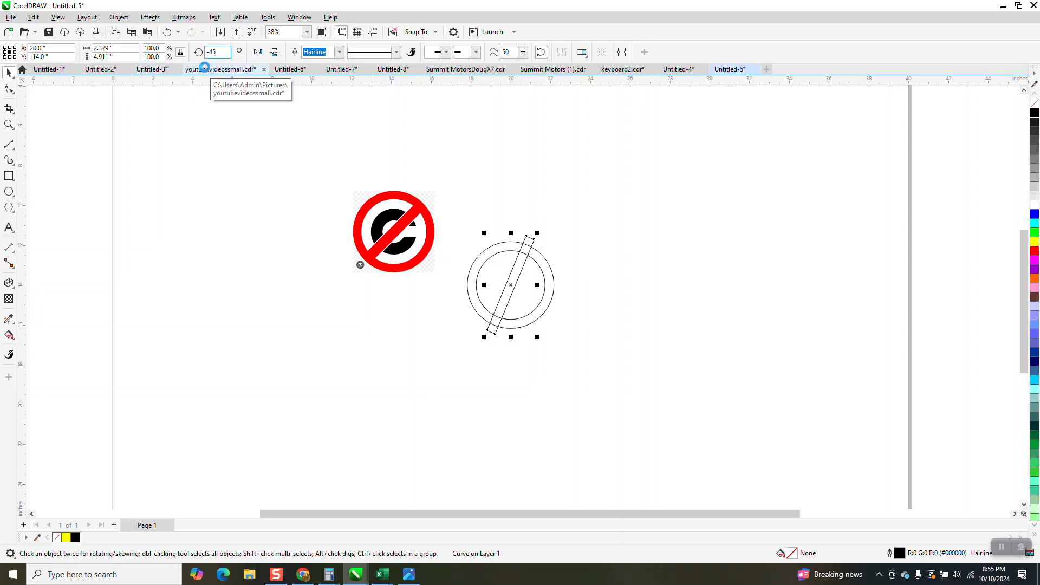
{"action": "type", "text": "45"}
{"action": "key", "text": "Return"}
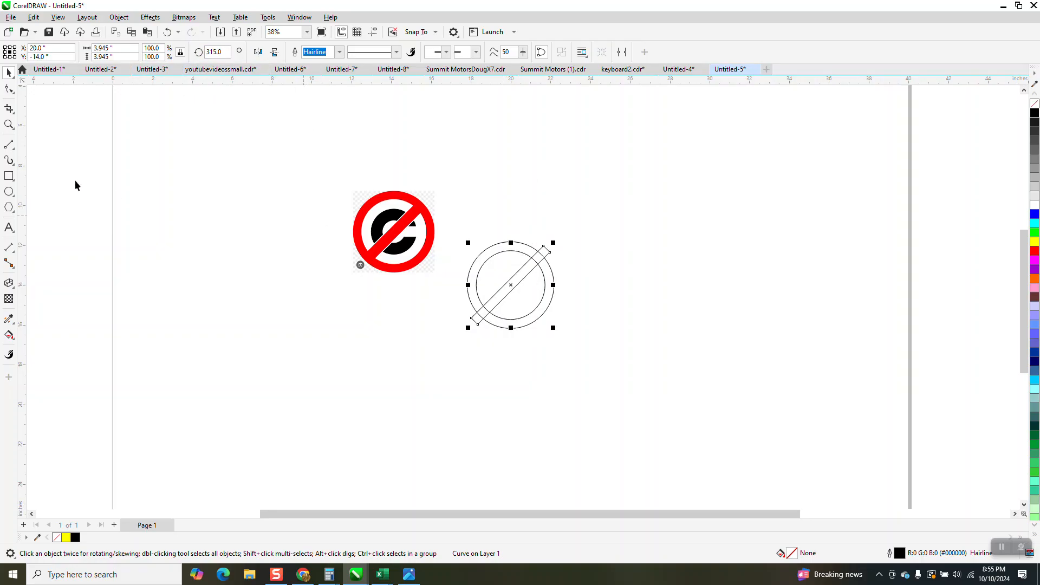
- Use Virtual Segment Delete to remove the bar's protruding ends and the overlapping segments between the bar and the ring
{"action": "left_click", "coordinate": [9, 124]}
{"action": "left_click_drag", "start_coordinate": [344, 180], "coordinate": [667, 368]}
{"action": "left_click", "coordinate": [9, 72]}
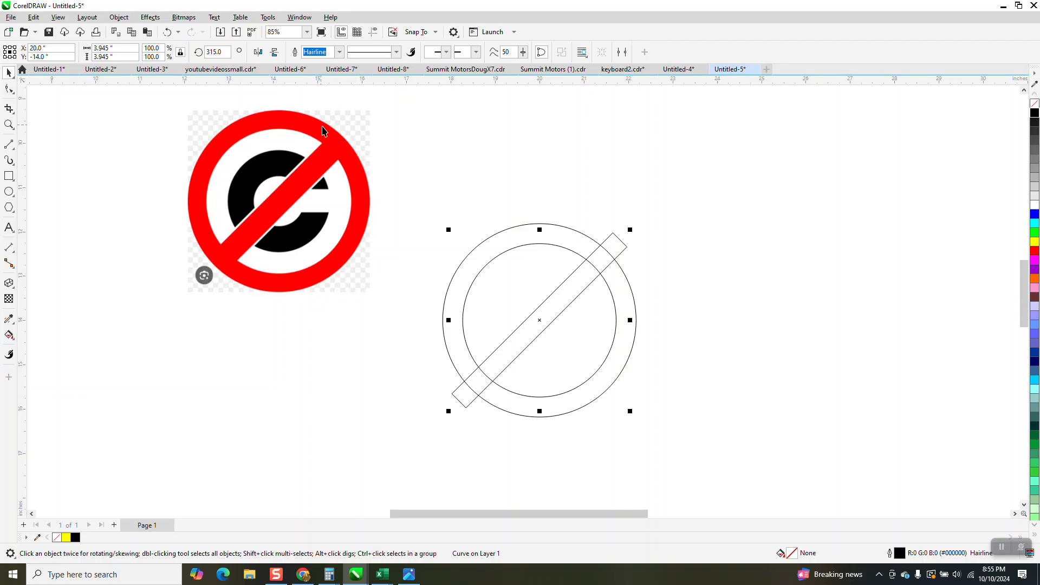
{"action": "left_click", "coordinate": [15, 116]}
{"action": "left_click", "coordinate": [54, 132]}
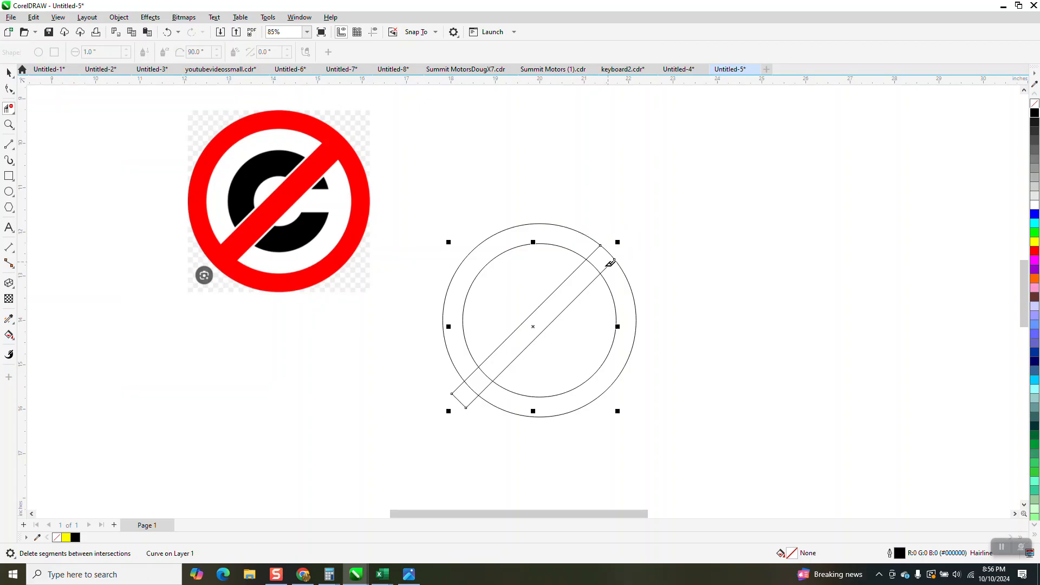
{"action": "left_click", "coordinate": [614, 263]}
{"action": "left_click", "coordinate": [599, 255]}
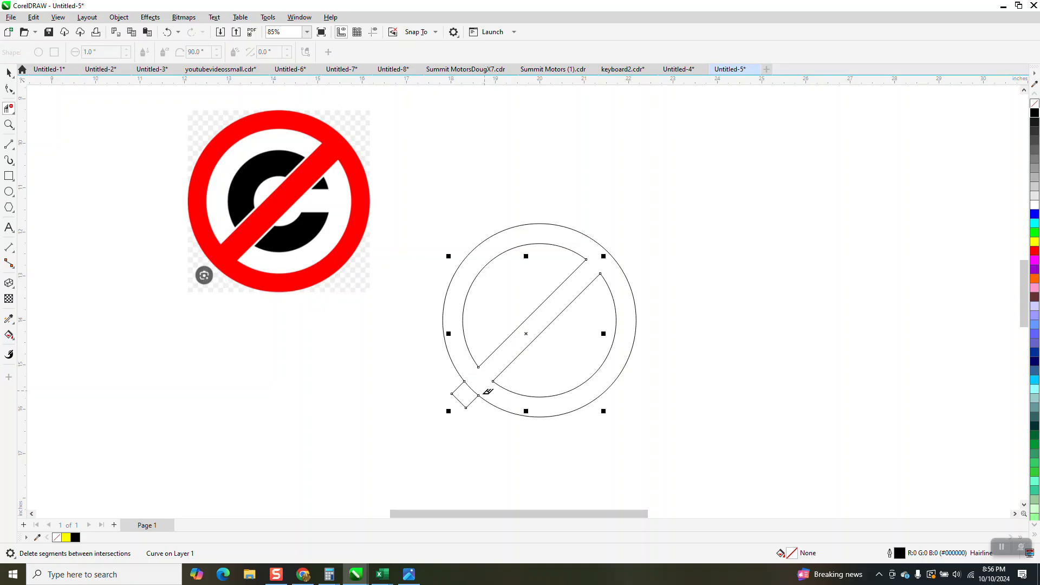
{"action": "left_click", "coordinate": [468, 405]}
{"action": "left_click", "coordinate": [9, 72]}
- Fill the region between the ring and slash outlines with red using Smart Fill, and move the filled shape clear of the outlines
{"action": "left_click", "coordinate": [10, 337]}
{"action": "left_click", "coordinate": [14, 341]}
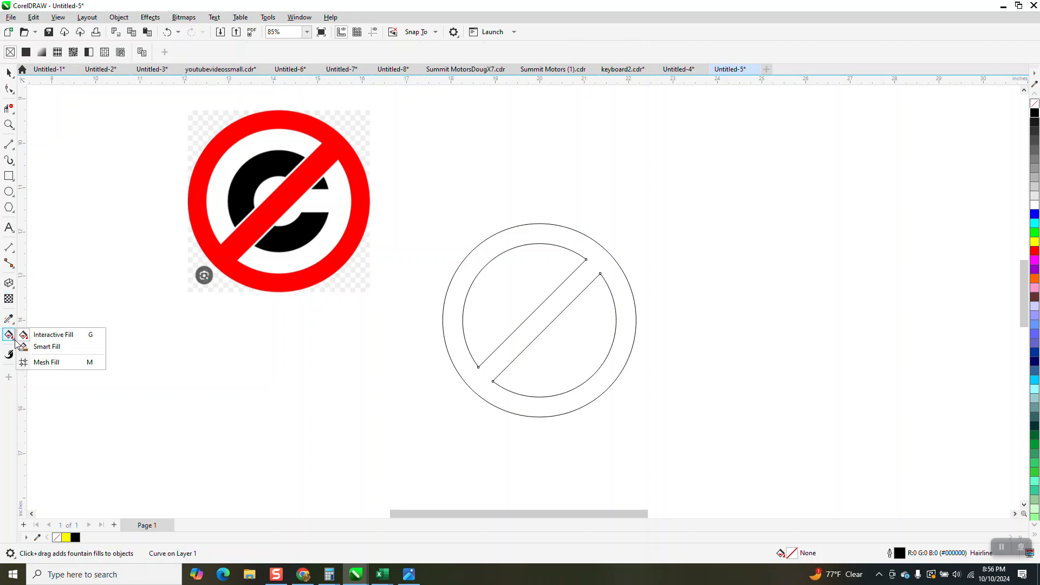
{"action": "left_click", "coordinate": [44, 347]}
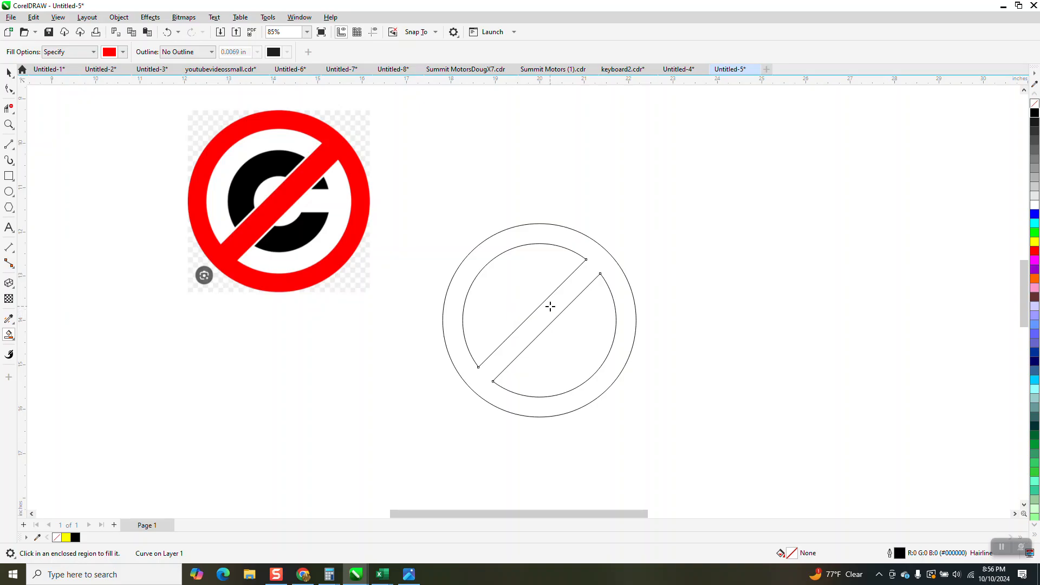
{"action": "left_click", "coordinate": [551, 307]}
{"action": "left_click", "coordinate": [8, 72]}
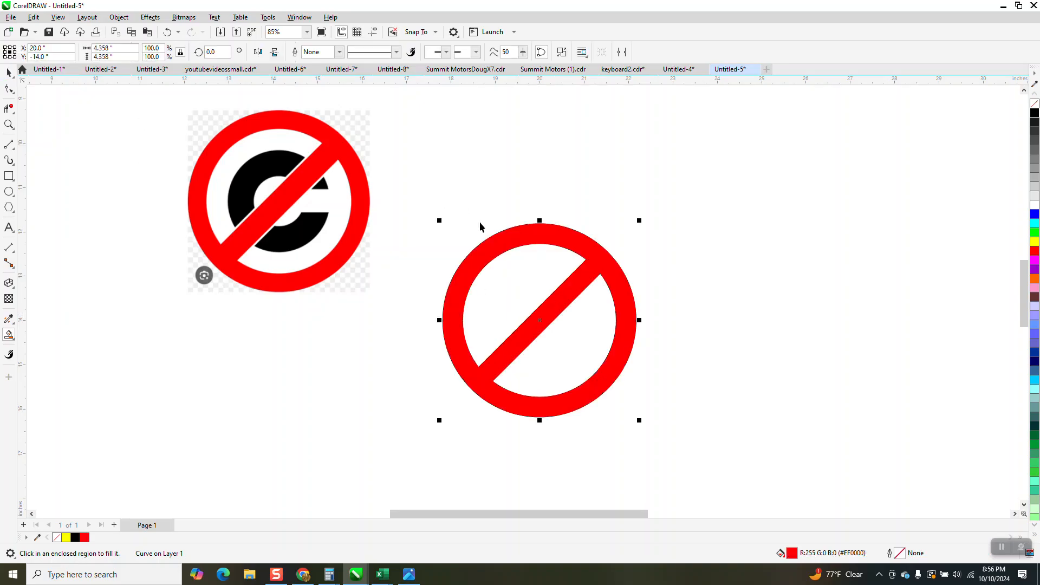
{"action": "left_click_drag", "start_coordinate": [594, 258], "coordinate": [795, 213]}
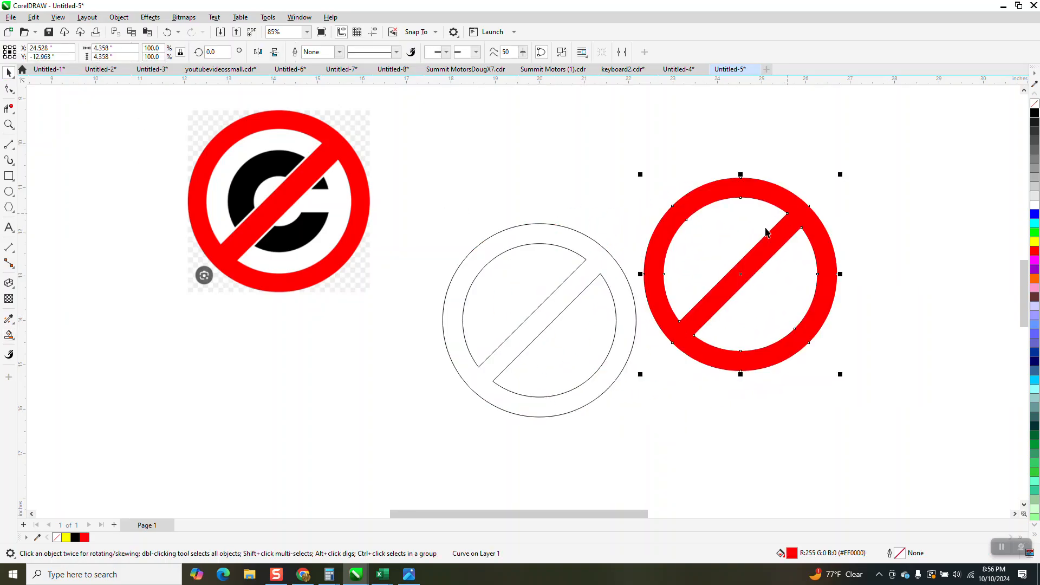
- Delete the leftover ring and slash outline curves and center the red prohibition shape on the page
{"action": "left_click_drag", "start_coordinate": [583, 288], "coordinate": [580, 326]}
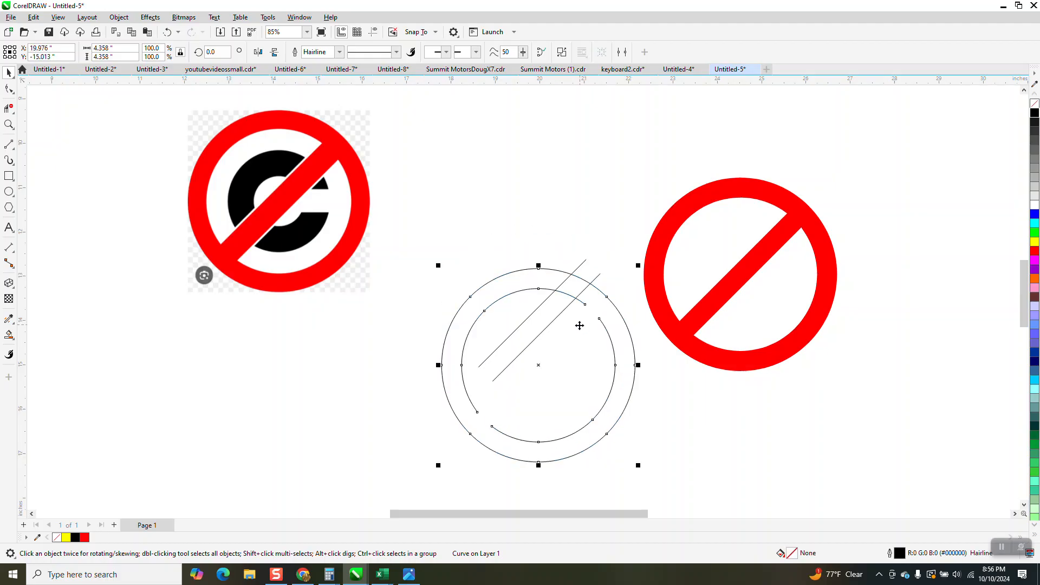
{"action": "left_click_drag", "start_coordinate": [437, 211], "coordinate": [704, 487]}
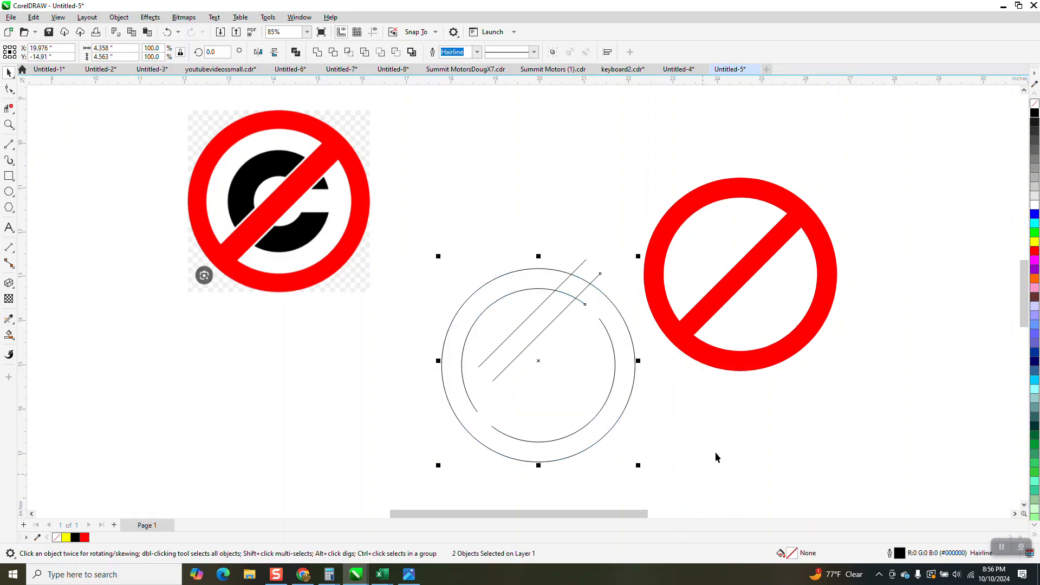
{"action": "key", "text": "XF86Calculator"}
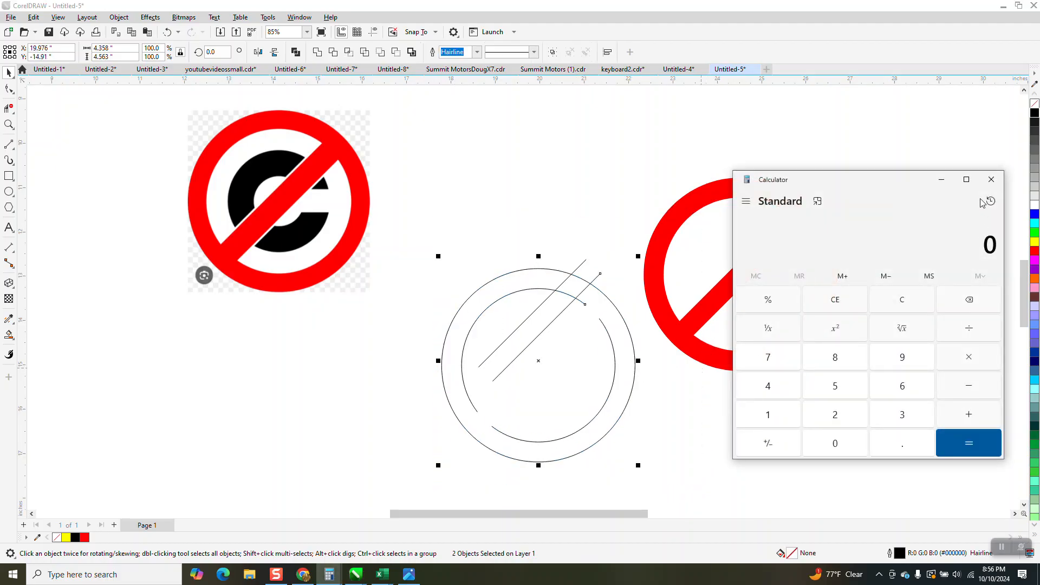
{"action": "left_click", "coordinate": [991, 179]}
{"action": "key", "text": "Delete"}
{"action": "left_click", "coordinate": [661, 286]}
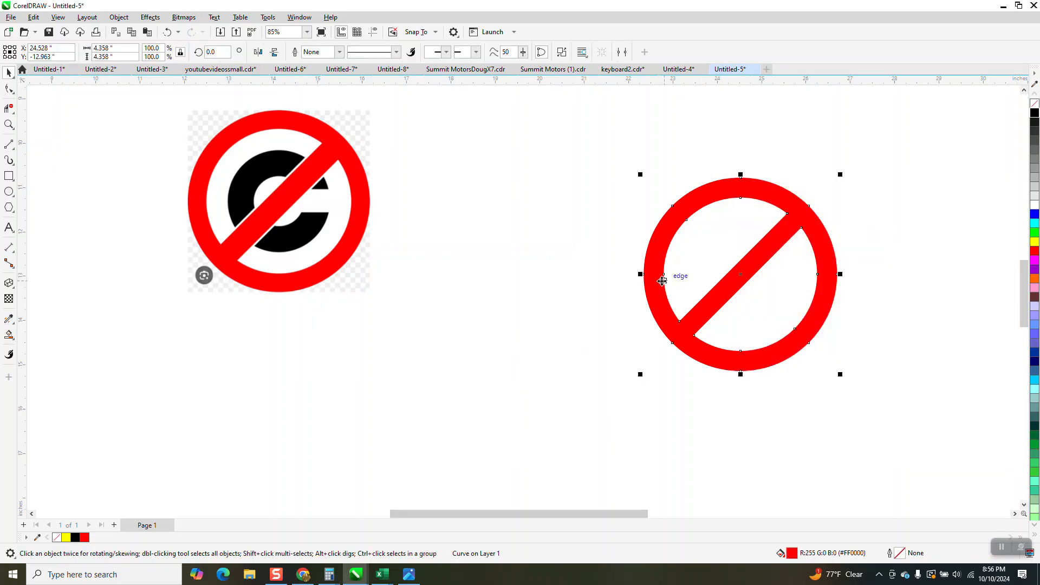
{"action": "key", "text": "p"}
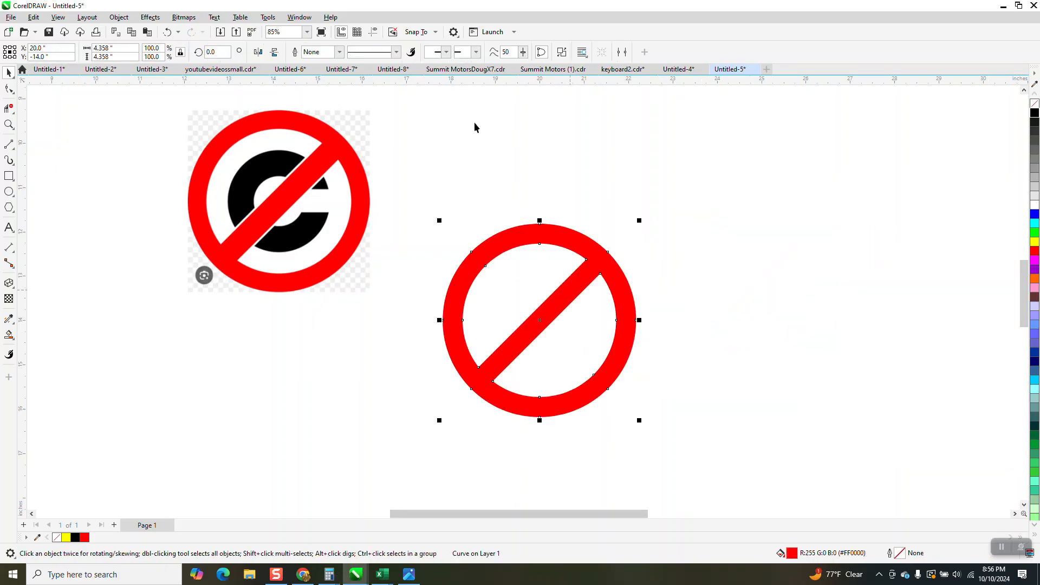
- Draw a circle about 1.752 inches in diameter from the center of the copyright image, along the middle of the black C's stroke
{"action": "left_click", "coordinate": [8, 192]}
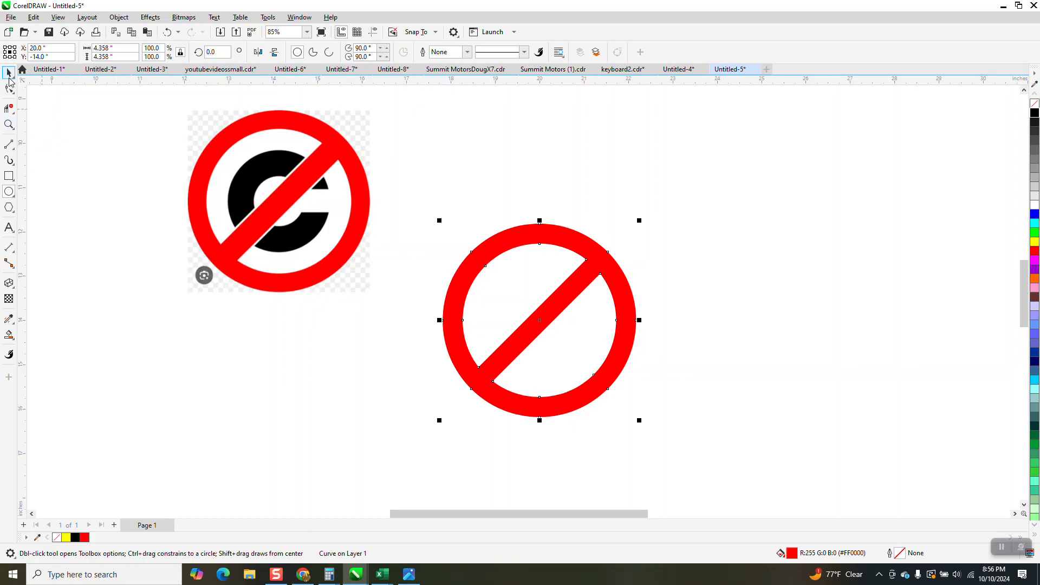
{"action": "left_click", "coordinate": [9, 128]}
{"action": "left_click", "coordinate": [388, 304]}
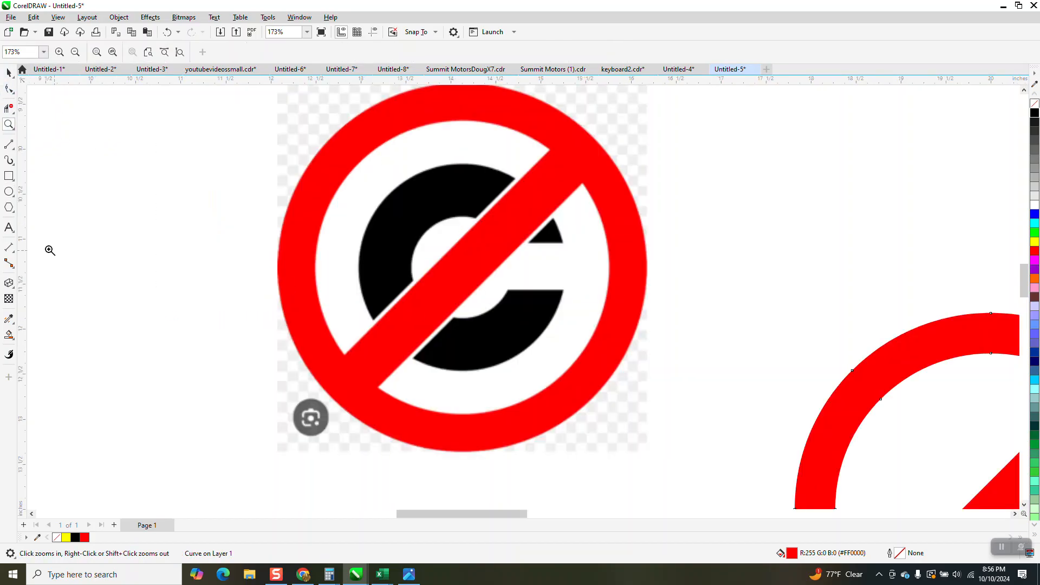
{"action": "left_click", "coordinate": [8, 194]}
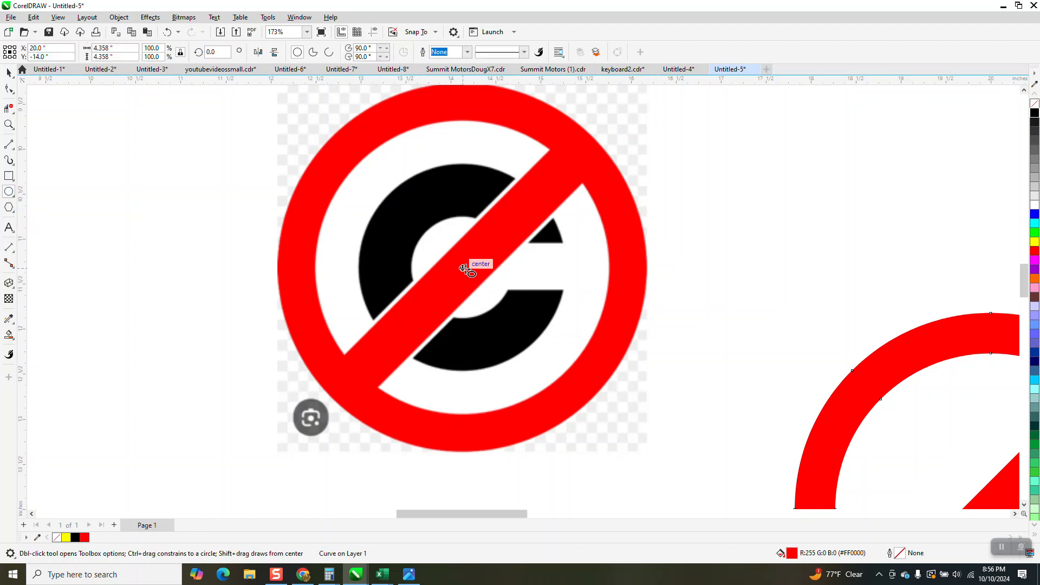
{"action": "left_click_drag", "start_coordinate": [464, 269], "coordinate": [406, 344]}
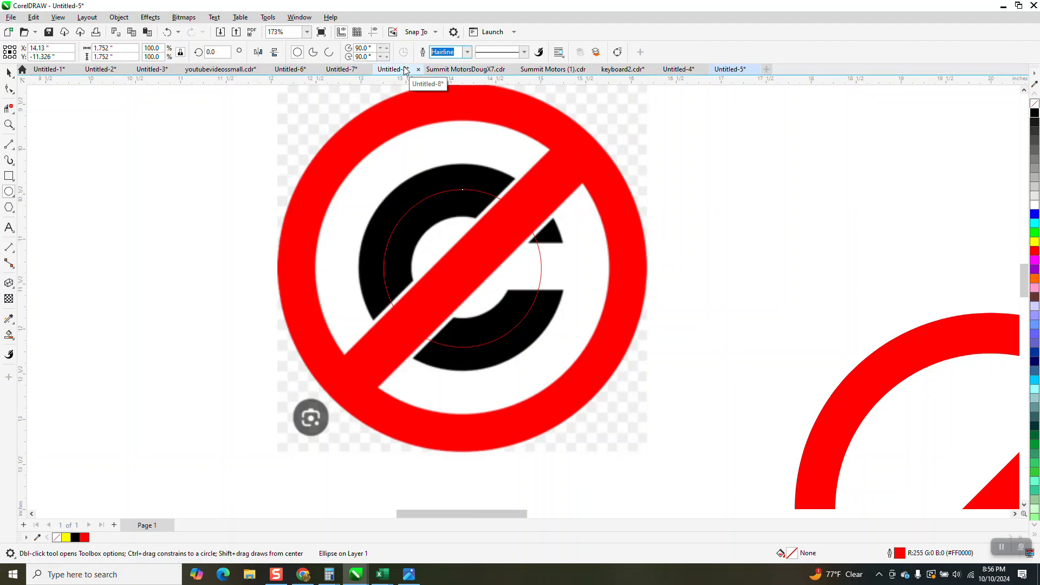
{"action": "type", "text": "5"}
{"action": "key", "text": "Return"}
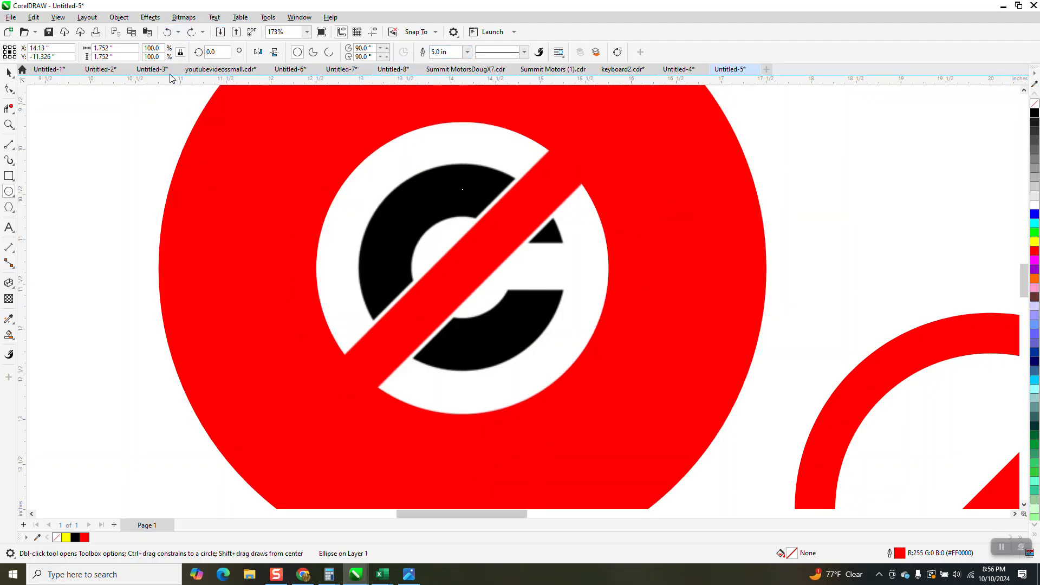
{"action": "left_click", "coordinate": [167, 32]}
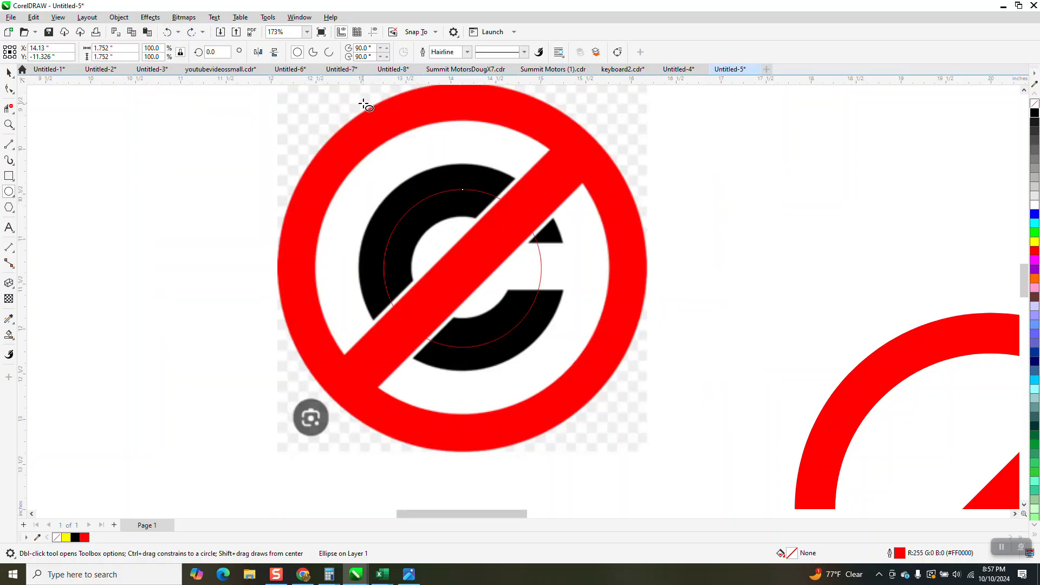
- Set the new circle's outline width to 0.55 in to match the thickness of the C
{"action": "left_click", "coordinate": [9, 72]}
{"action": "left_click", "coordinate": [467, 52]}
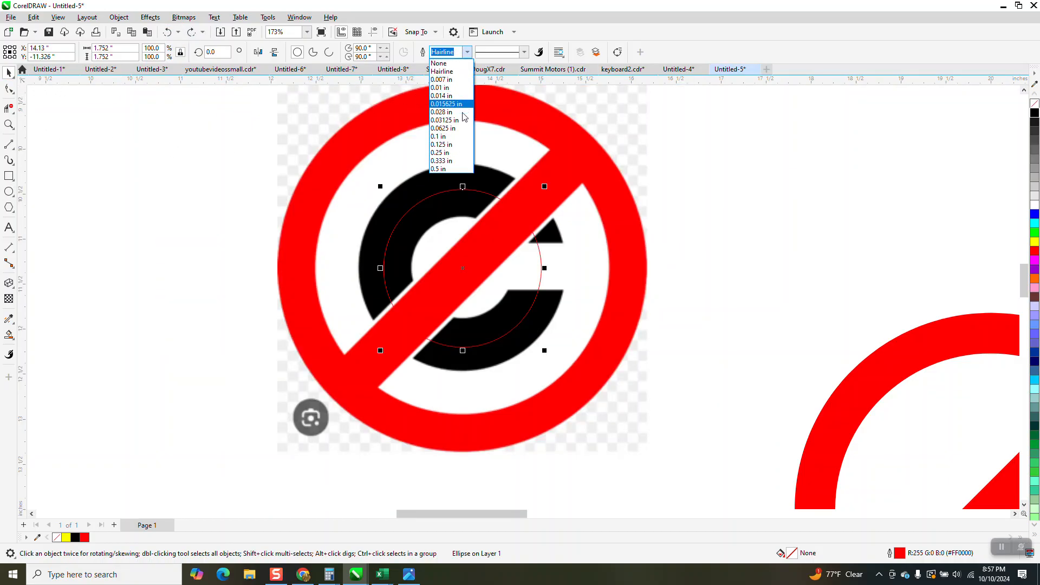
{"action": "left_click", "coordinate": [445, 169]}
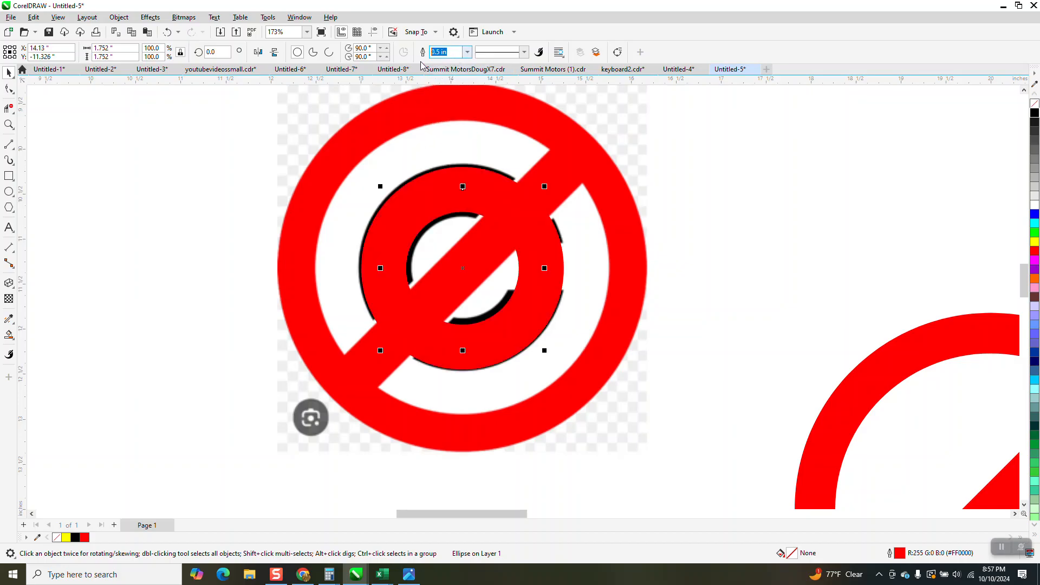
{"action": "key", "text": "BackSpace"}
{"action": "type", "text": ".55"}
{"action": "key", "text": "Return"}
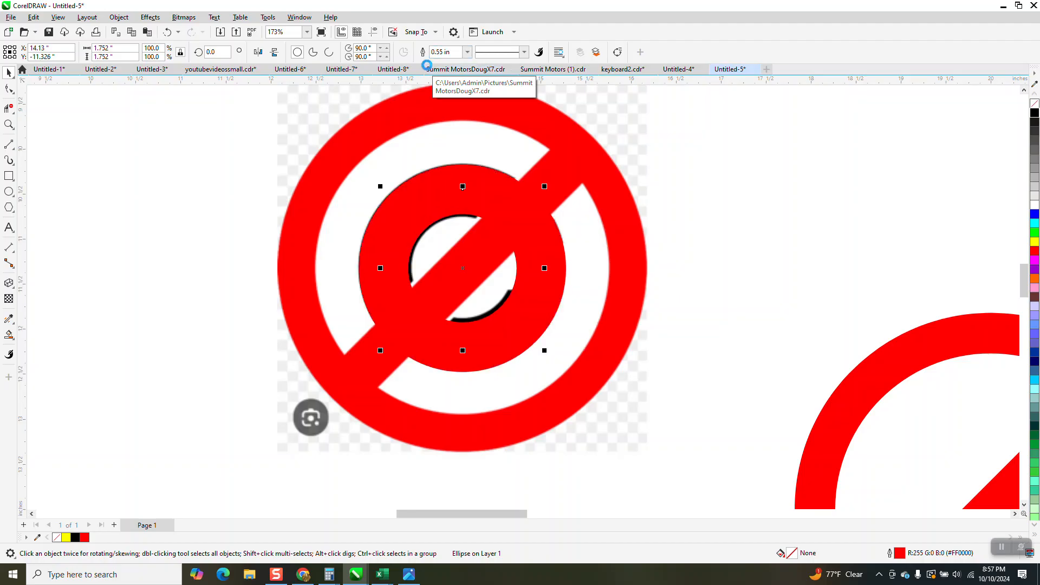
- Convert the circle's thick outline to an object, remove its fill and give it a black hairline outline
{"action": "scroll", "coordinate": [498, 162], "scroll_direction": "down", "scroll_amount": 2}
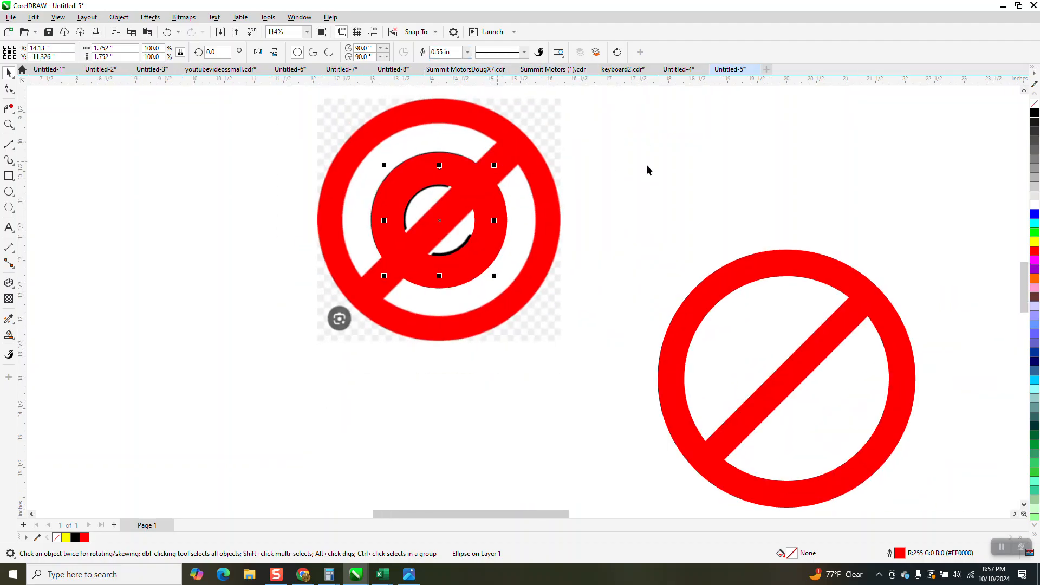
{"action": "left_click", "coordinate": [119, 16]}
{"action": "left_click", "coordinate": [157, 320]}
{"action": "left_click", "coordinate": [1033, 112]}
{"action": "right_click", "coordinate": [1033, 114]}
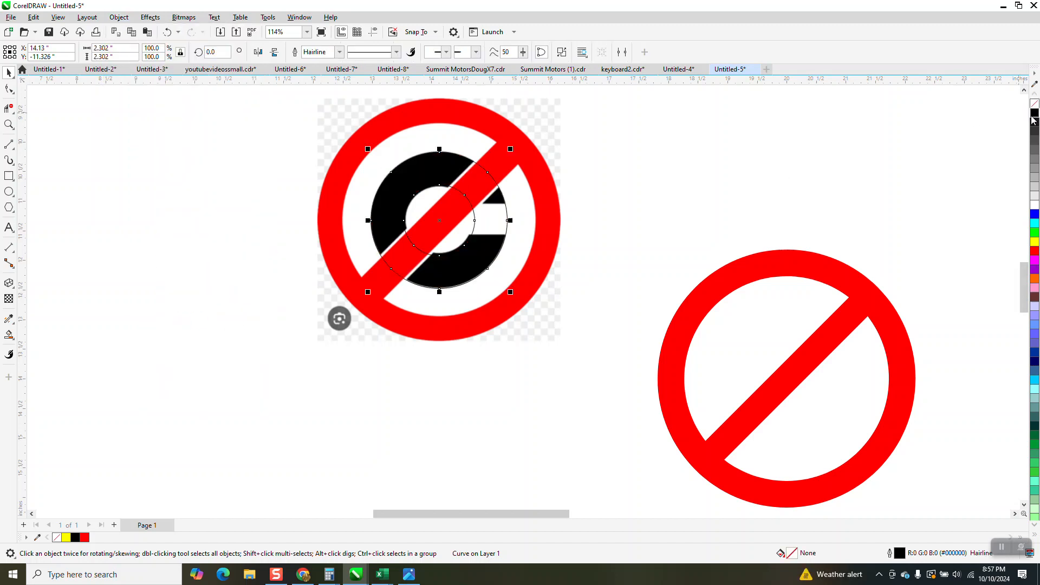
- Apply a uniform transparency of 72 to the copyright bitmap
{"action": "left_click", "coordinate": [557, 211]}
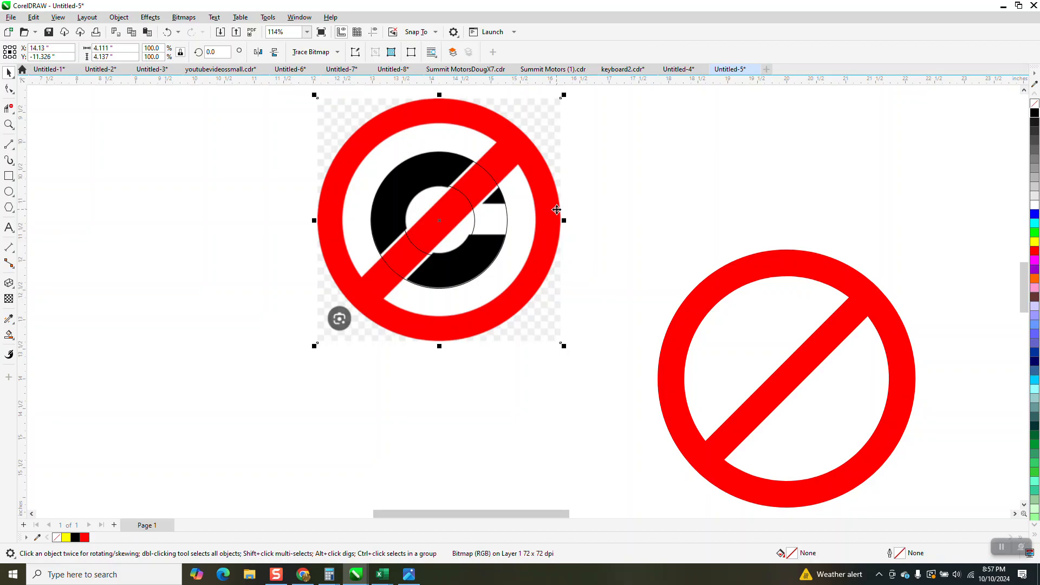
{"action": "left_click", "coordinate": [8, 298]}
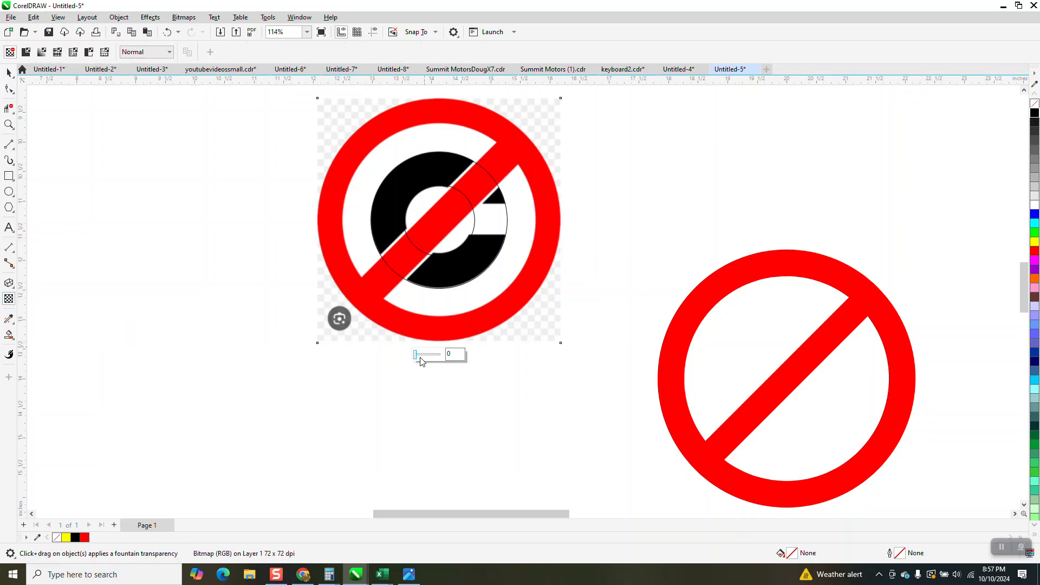
{"action": "left_click_drag", "start_coordinate": [416, 357], "coordinate": [433, 359]}
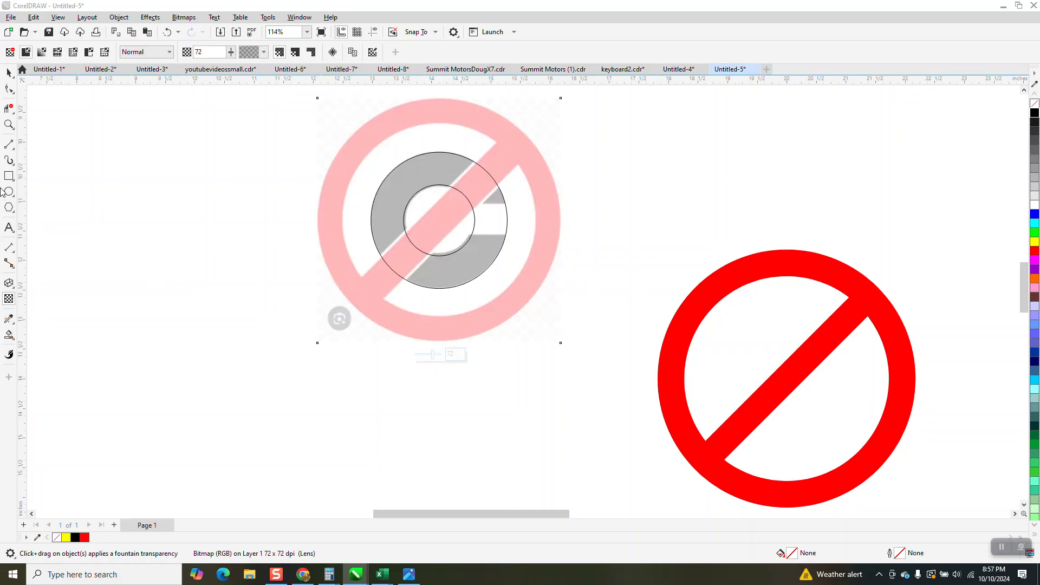
- Draw a rectangle about 0.54 inches high over the C's opening and widen it to about 0.74 inches, past the outer circle
{"action": "left_click", "coordinate": [9, 124]}
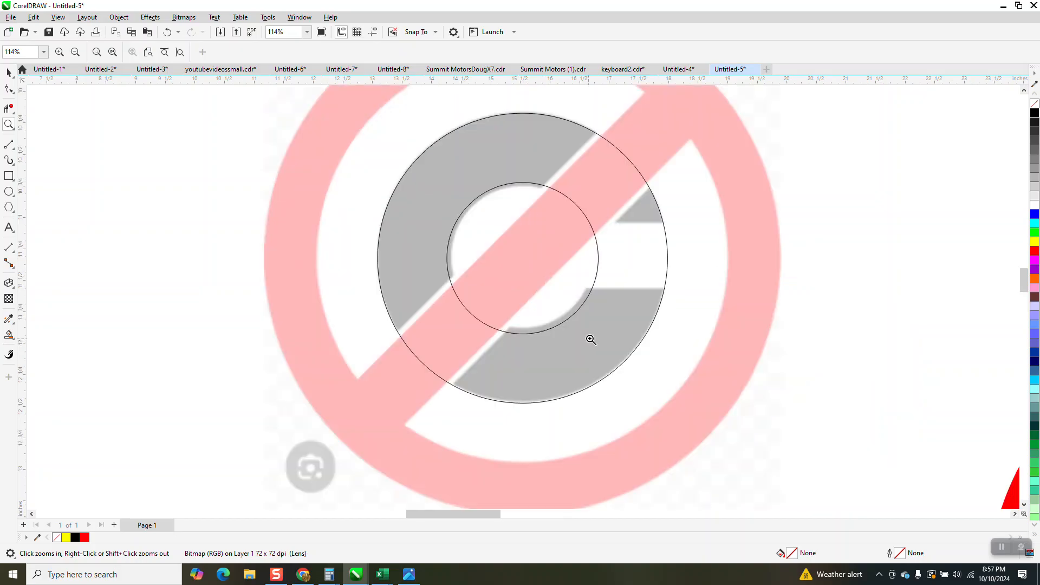
{"action": "left_click", "coordinate": [587, 338]}
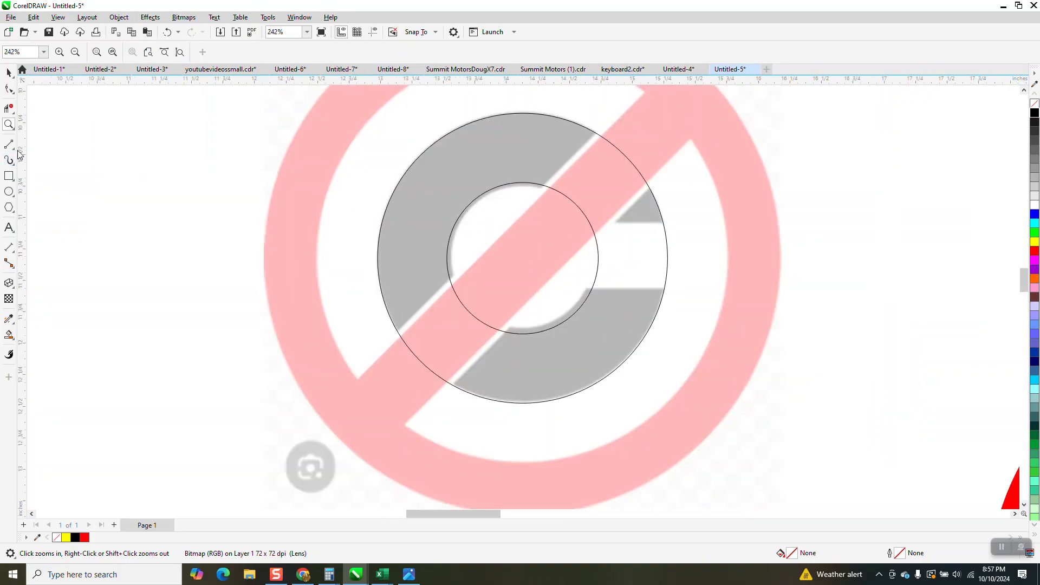
{"action": "left_click", "coordinate": [9, 176]}
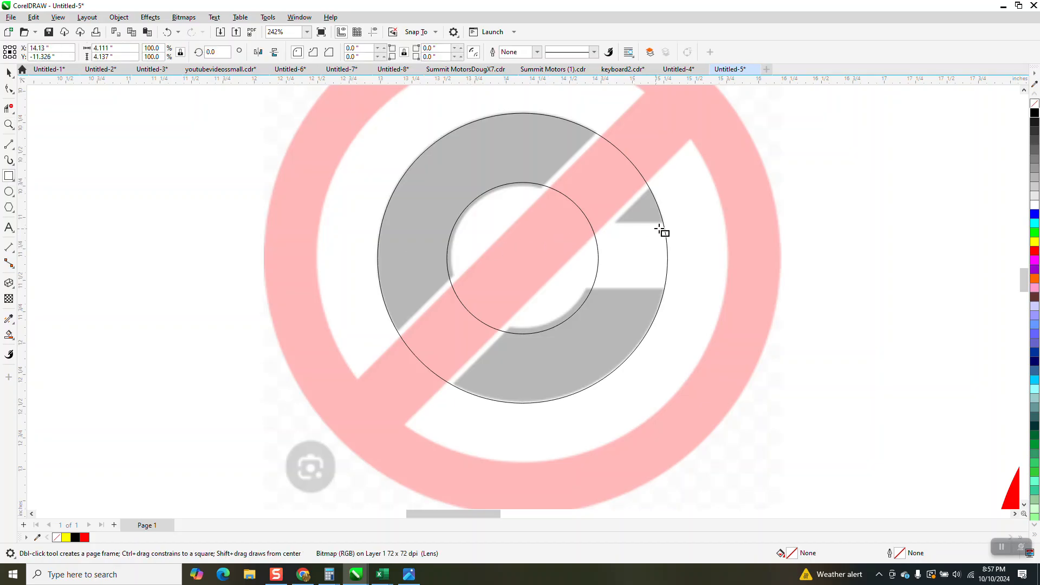
{"action": "left_click_drag", "start_coordinate": [665, 224], "coordinate": [582, 293]}
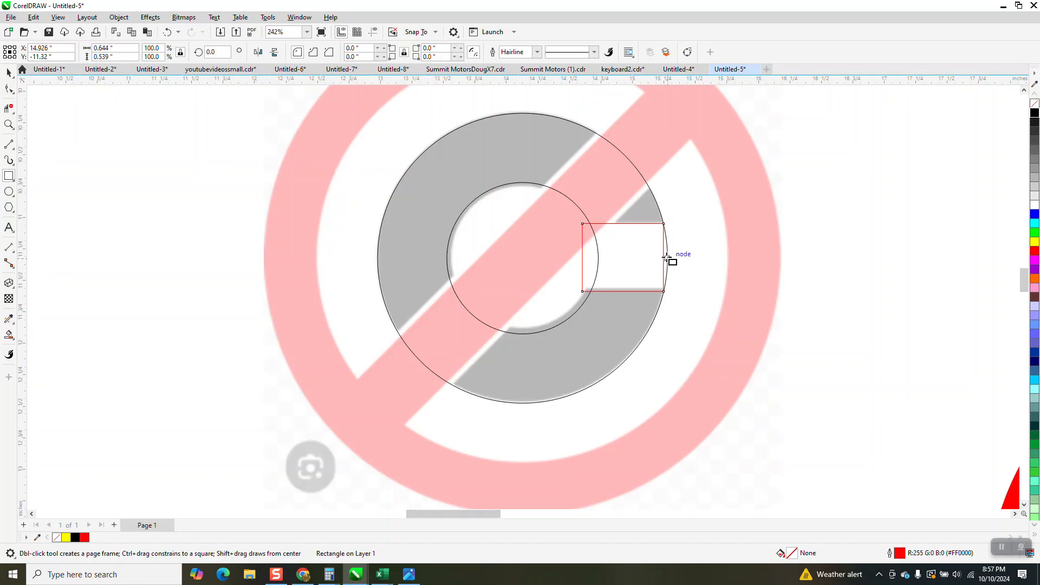
{"action": "left_click", "coordinate": [9, 72]}
{"action": "left_click_drag", "start_coordinate": [665, 259], "coordinate": [678, 258]}
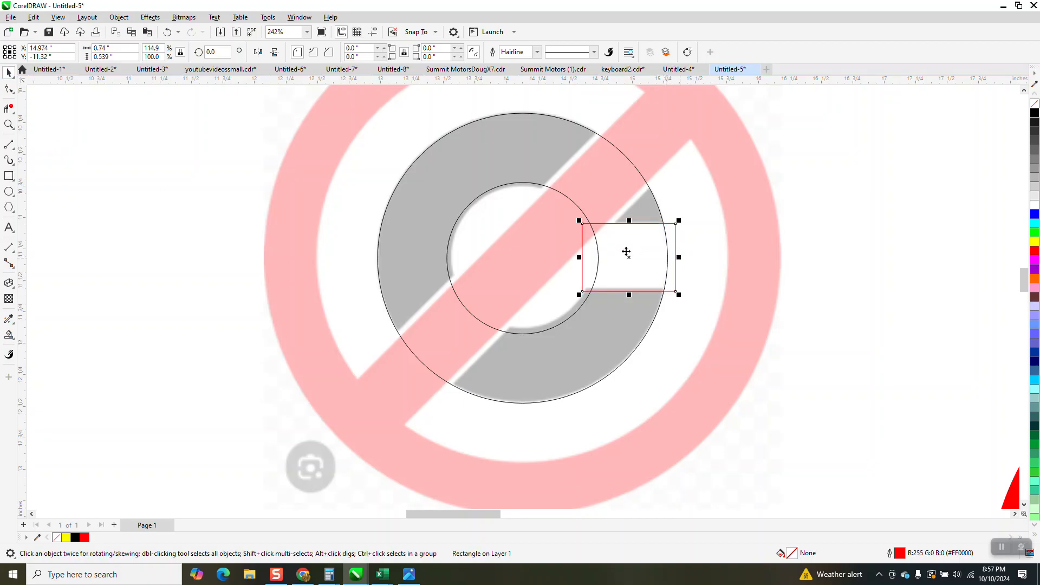
- Use Smart Fill to create the C shape between the two circles and the rectangle, and color it black
{"action": "scroll", "coordinate": [576, 260], "scroll_direction": "down", "scroll_amount": 1}
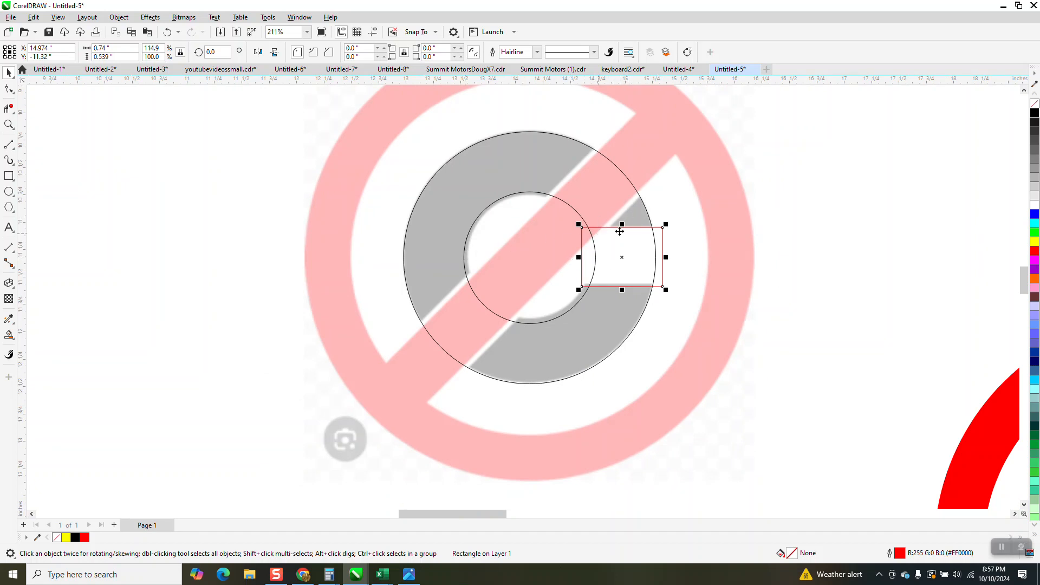
{"action": "scroll", "coordinate": [539, 211], "scroll_direction": "down", "scroll_amount": 2}
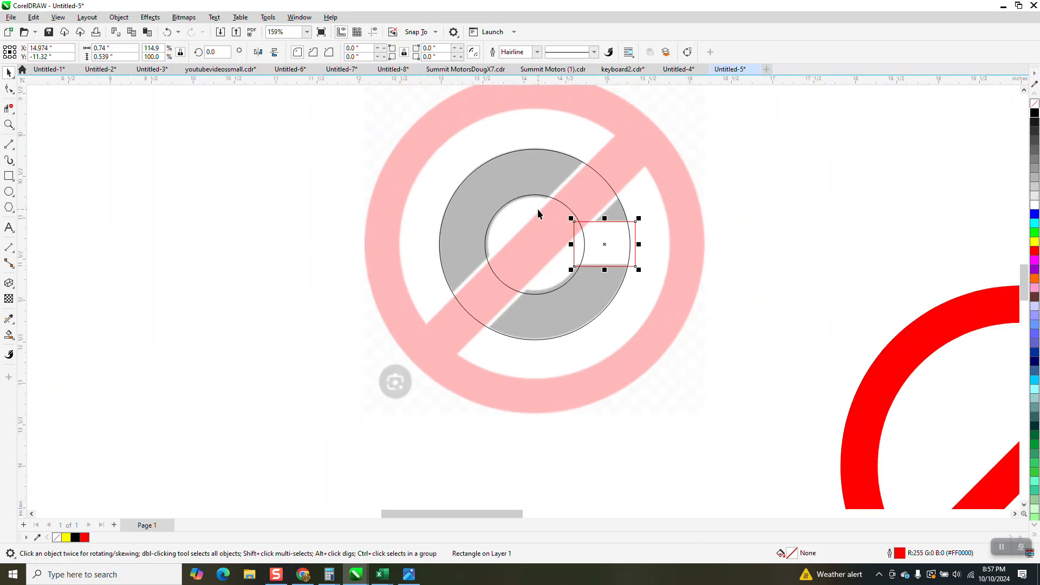
{"action": "scroll", "coordinate": [417, 228], "scroll_direction": "down", "scroll_amount": 2}
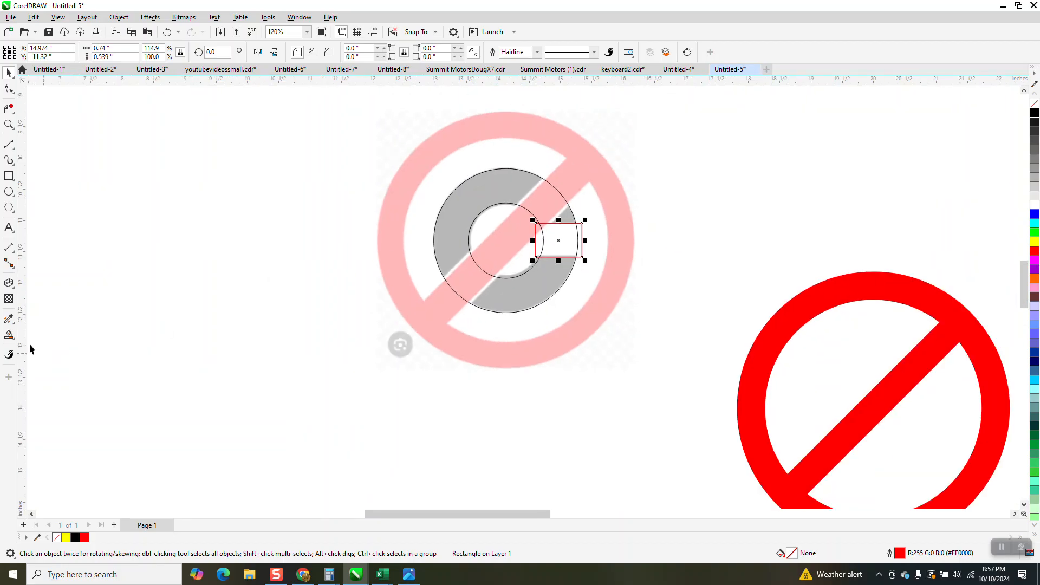
{"action": "left_click", "coordinate": [10, 335]}
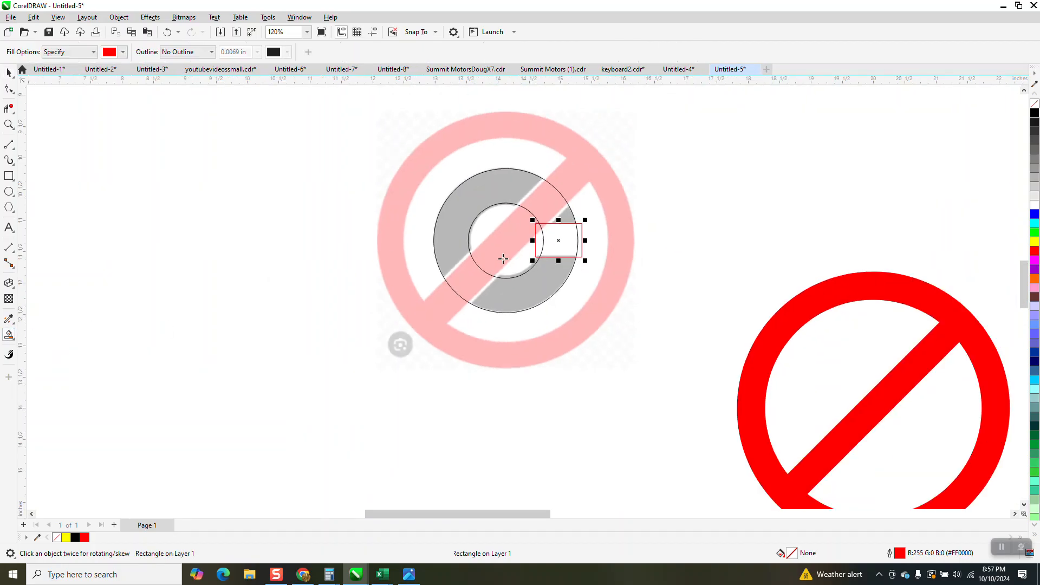
{"action": "left_click", "coordinate": [494, 188]}
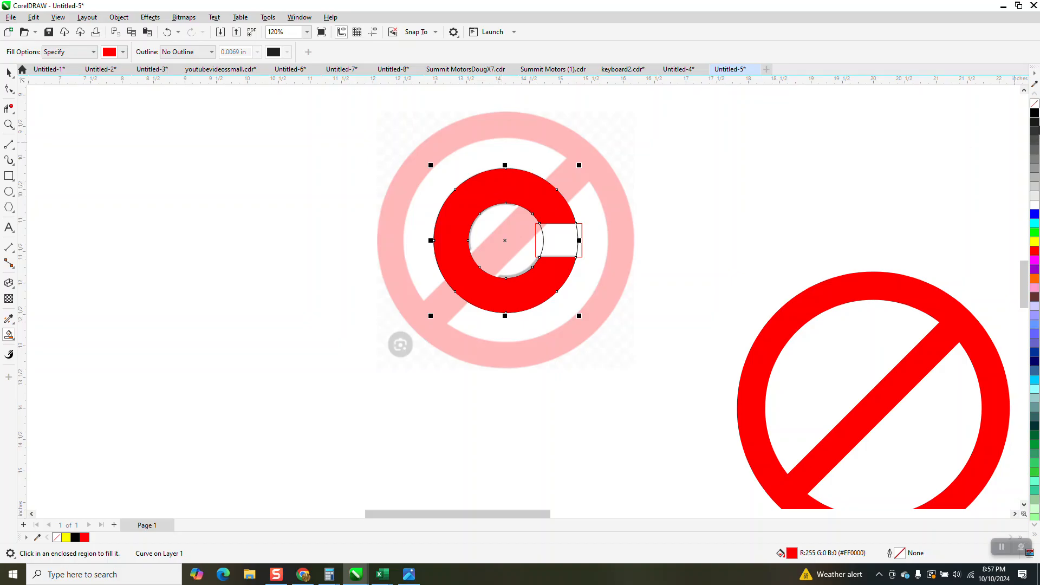
{"action": "left_click", "coordinate": [1034, 112]}
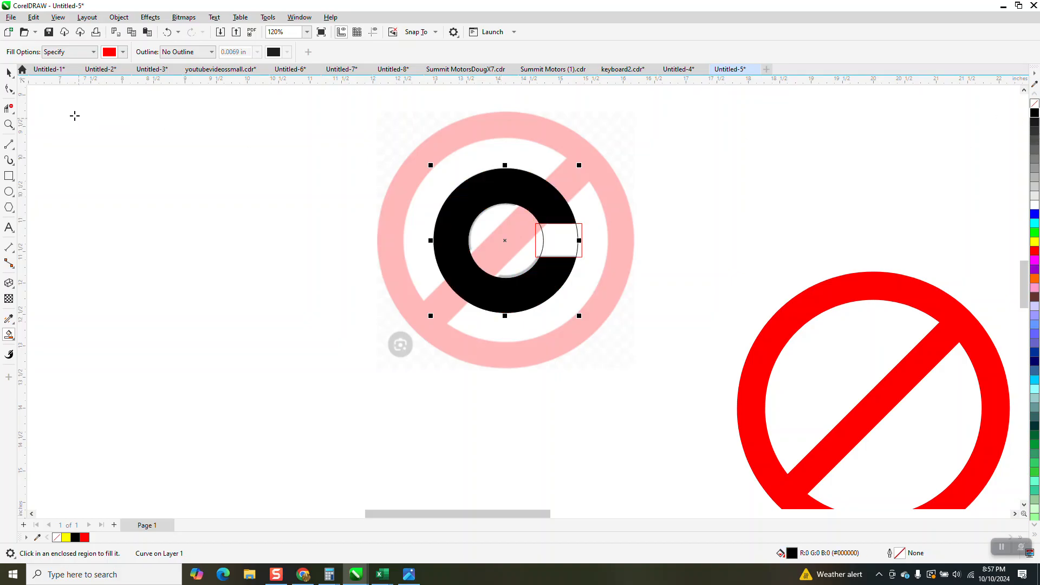
- Center the black C on the page so it sits over the red prohibition ring
{"action": "left_click", "coordinate": [8, 72]}
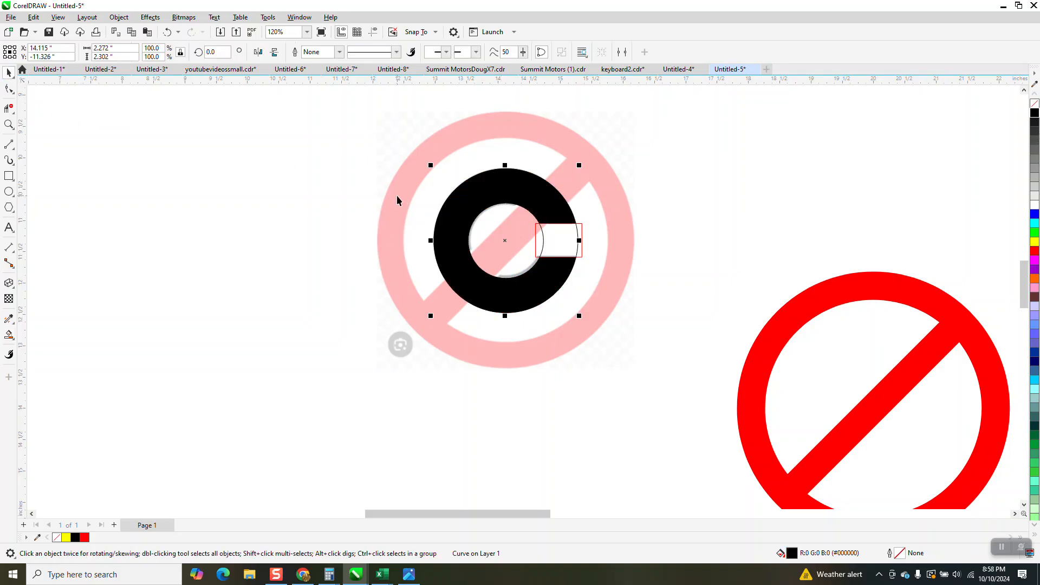
{"action": "key", "text": "p"}
{"action": "scroll", "coordinate": [359, 190], "scroll_direction": "down", "scroll_amount": 1}
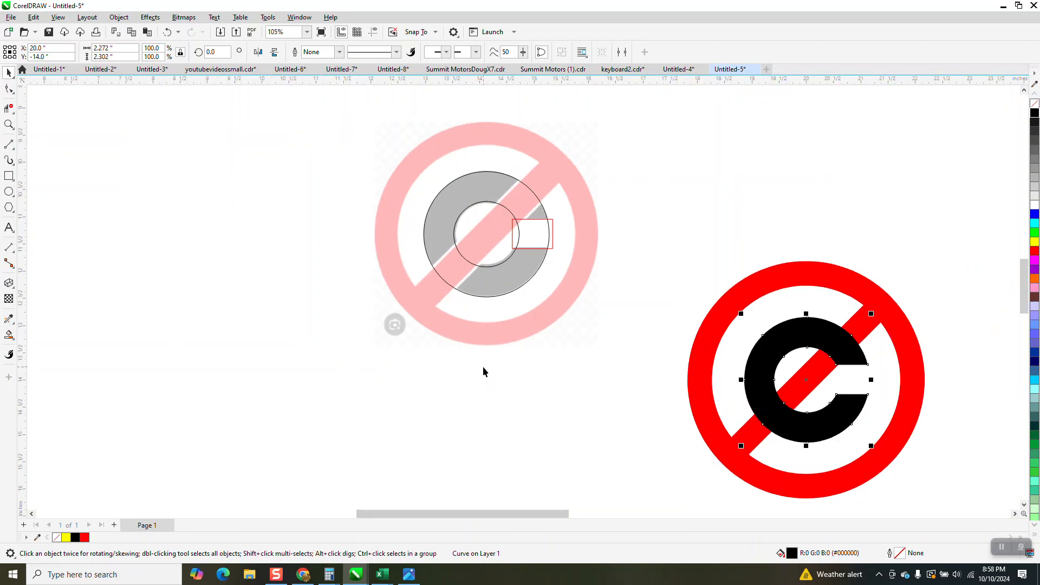
- Set the copyright bitmap's transparency to 0 to restore its full color
{"action": "left_click", "coordinate": [9, 298]}
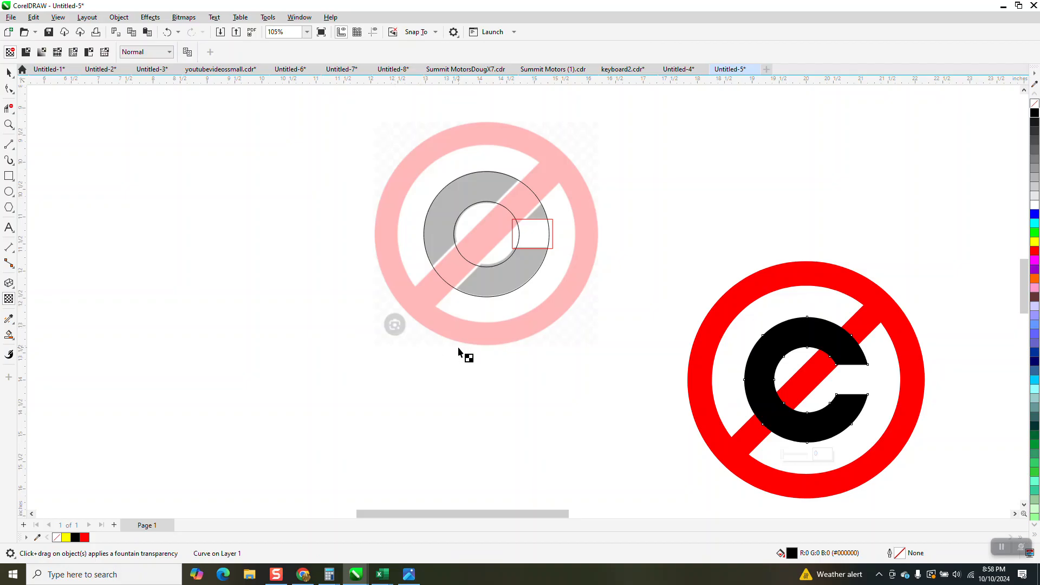
{"action": "left_click", "coordinate": [498, 338]}
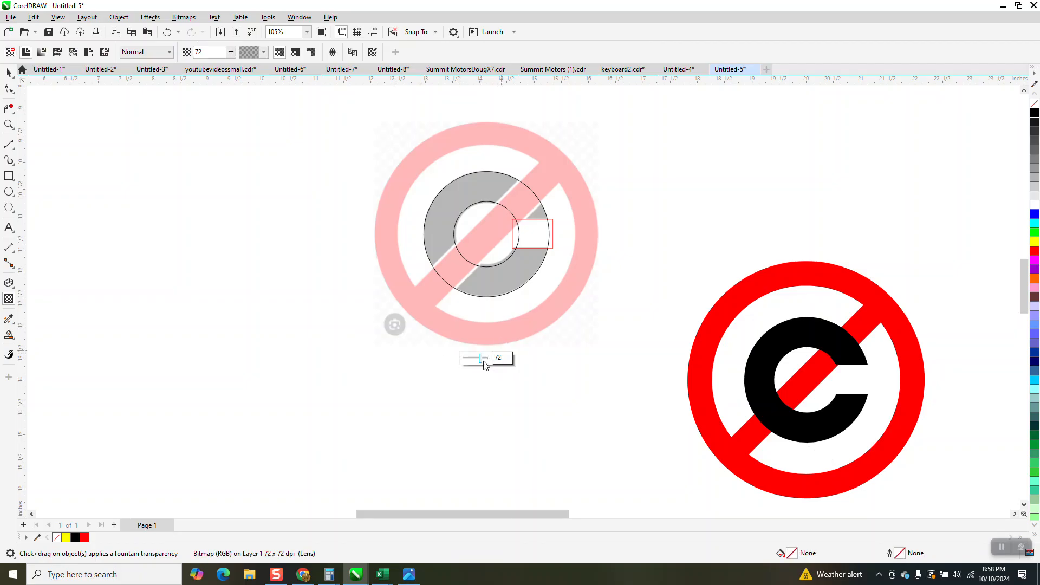
{"action": "left_click_drag", "start_coordinate": [481, 358], "coordinate": [395, 372]}
{"action": "left_click", "coordinate": [9, 72]}
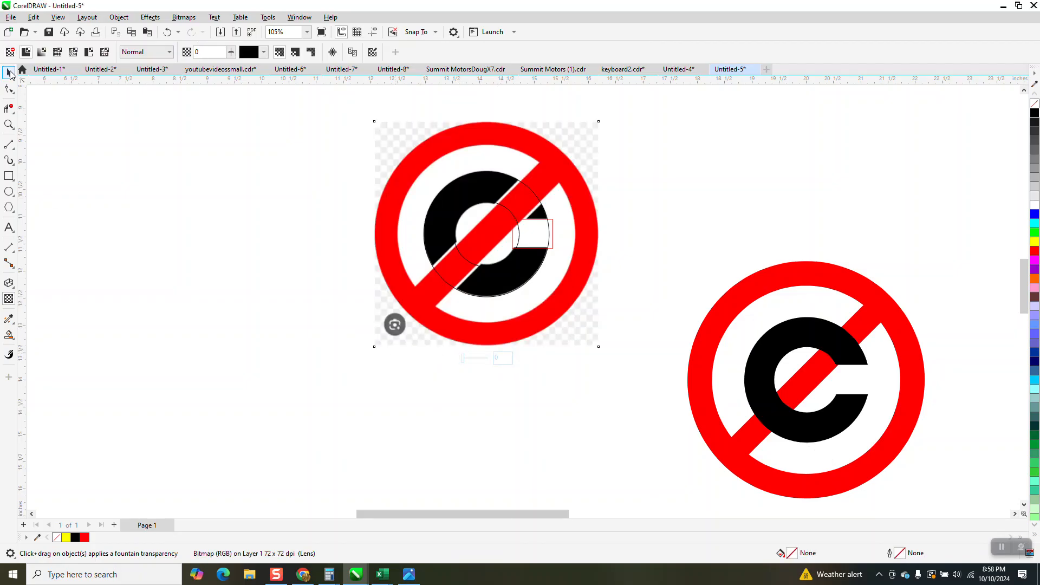
- Delete the helper rectangle and the circle outlines lying over the bitmap
{"action": "left_click", "coordinate": [553, 223]}
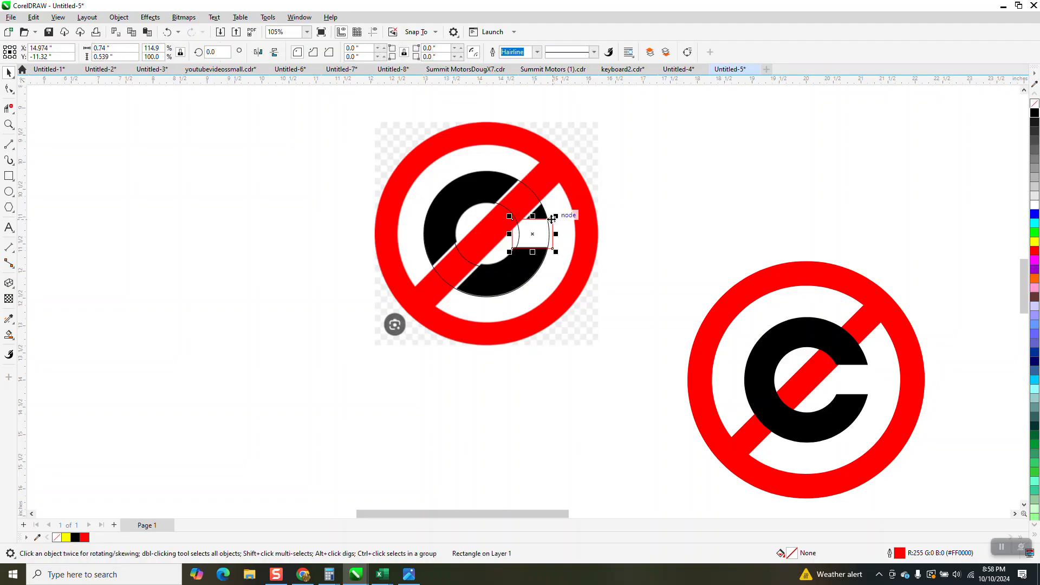
{"action": "key", "text": "Delete"}
{"action": "left_click", "coordinate": [548, 226]}
{"action": "key", "text": "Delete"}
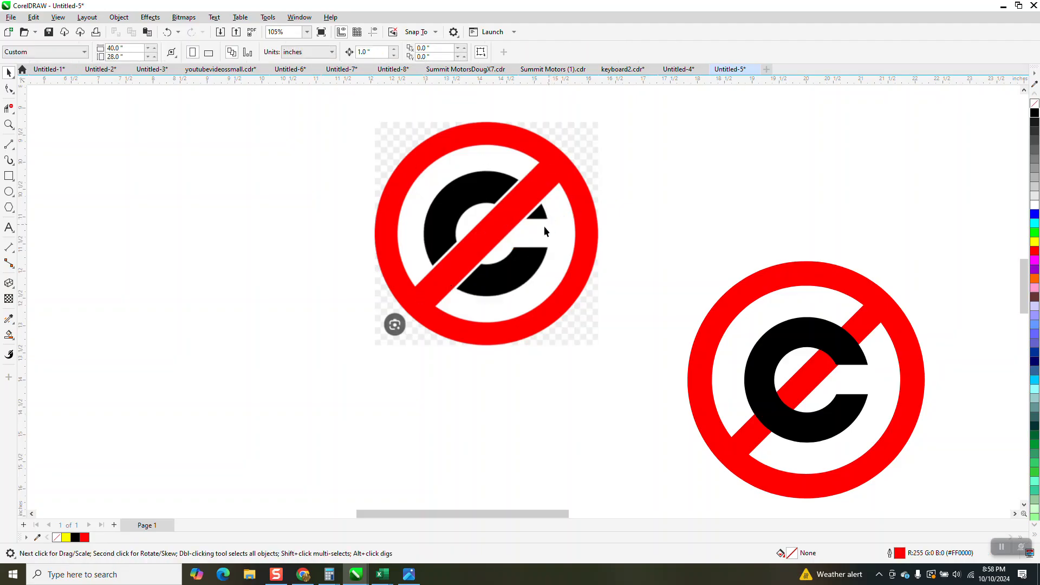
- Change the black C's stacking order so it lies behind the red ring and slash
{"action": "left_click", "coordinate": [862, 361]}
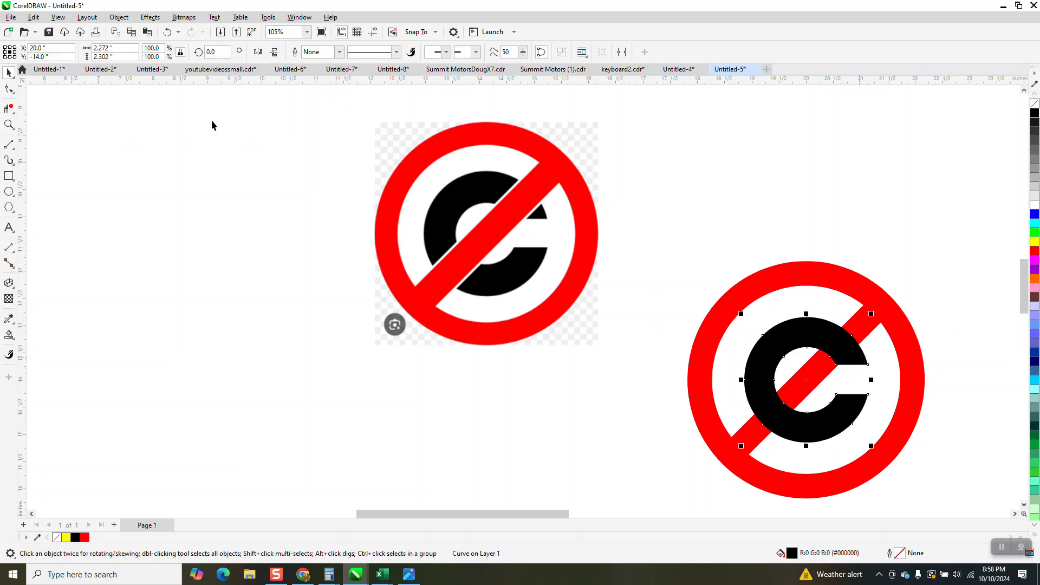
{"action": "left_click", "coordinate": [119, 17]}
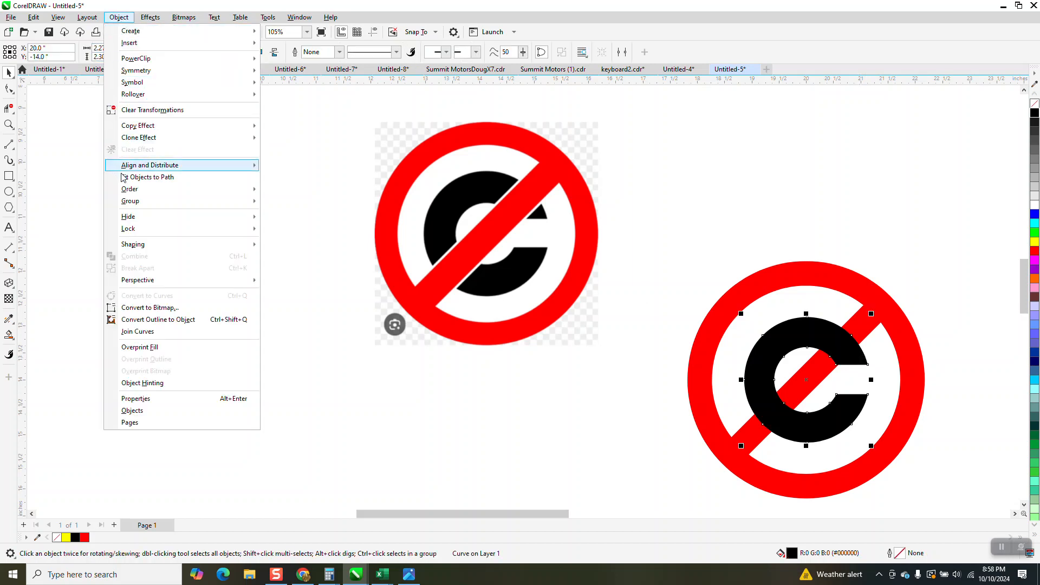
{"action": "mouse_move", "coordinate": [255, 191]}
{"action": "left_click", "coordinate": [281, 203]}
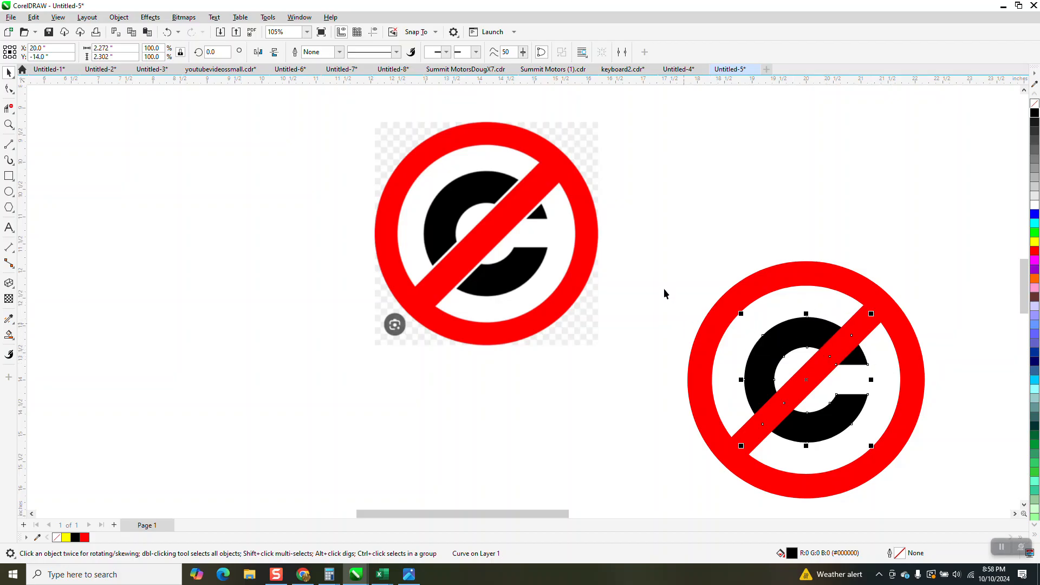
- Remove the fill from the ring and the C and give both black hairline outlines
{"action": "scroll", "coordinate": [664, 288], "scroll_direction": "down", "scroll_amount": 2}
{"action": "left_click_drag", "start_coordinate": [664, 242], "coordinate": [888, 452]}
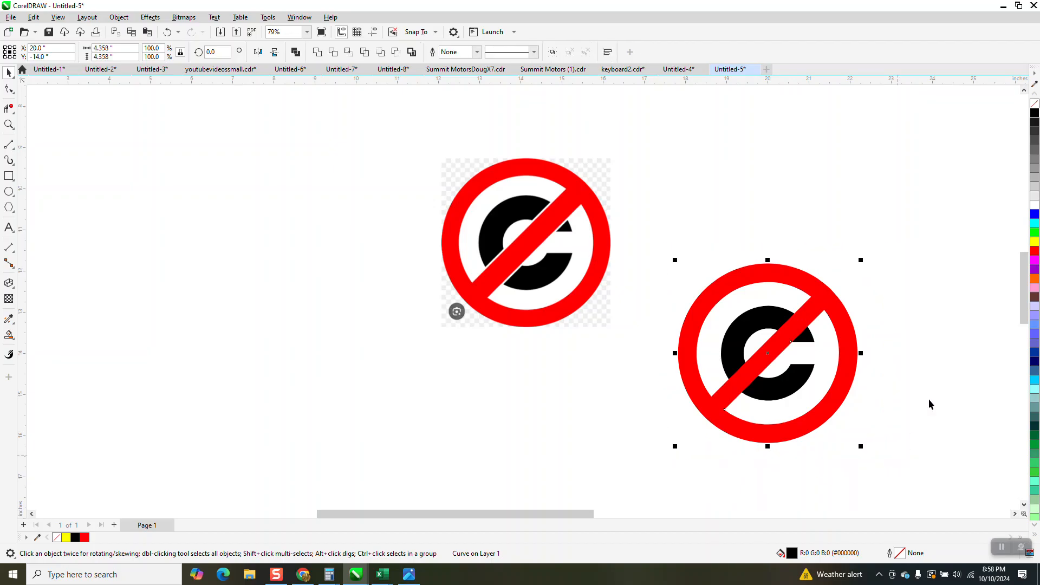
{"action": "left_click", "coordinate": [1035, 104]}
{"action": "right_click", "coordinate": [1035, 113]}
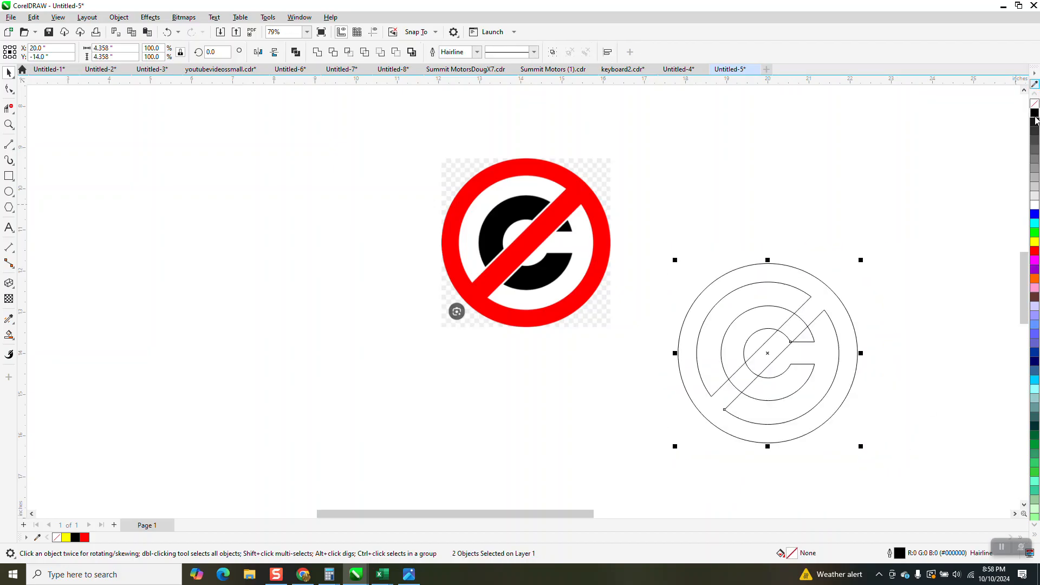
- Draw a vertical line about 4.3 inches long beside the outlined symbol and rotate it by -45 degrees to match the slash
{"action": "left_click", "coordinate": [8, 124]}
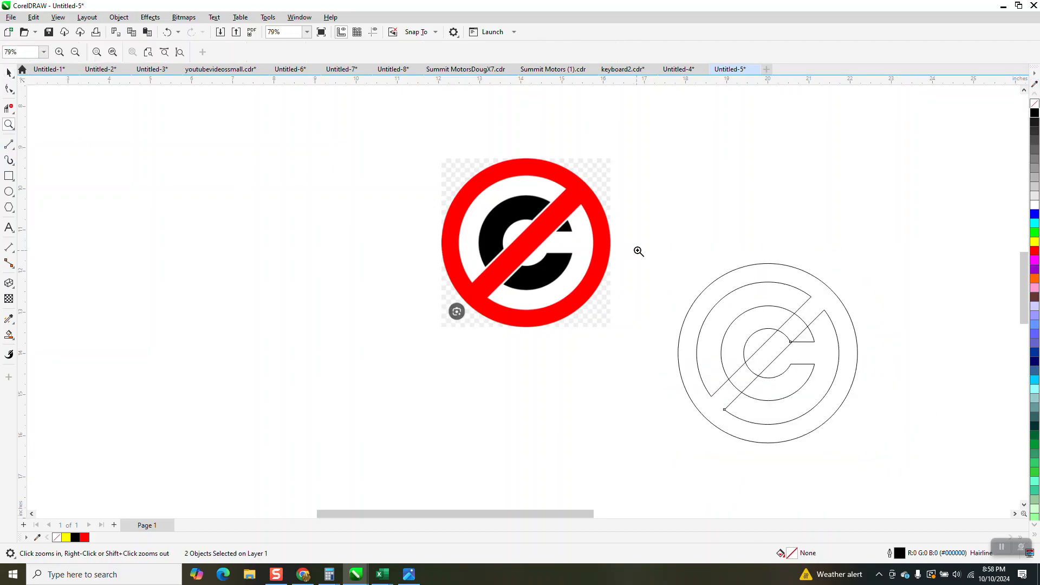
{"action": "left_click_drag", "start_coordinate": [654, 244], "coordinate": [922, 481]}
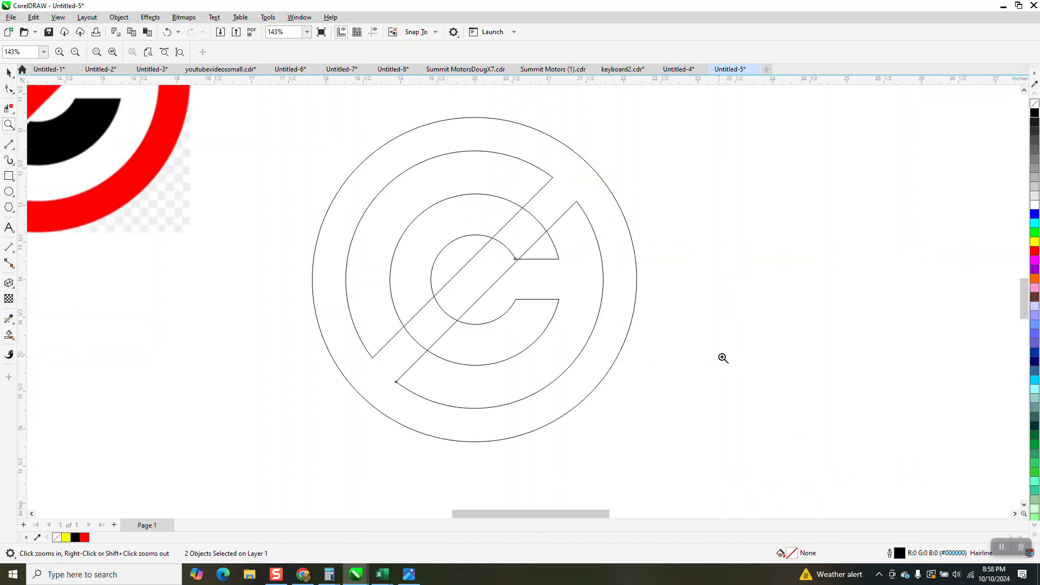
{"action": "scroll", "coordinate": [722, 358], "scroll_direction": "down", "scroll_amount": 1}
{"action": "left_click", "coordinate": [13, 146]}
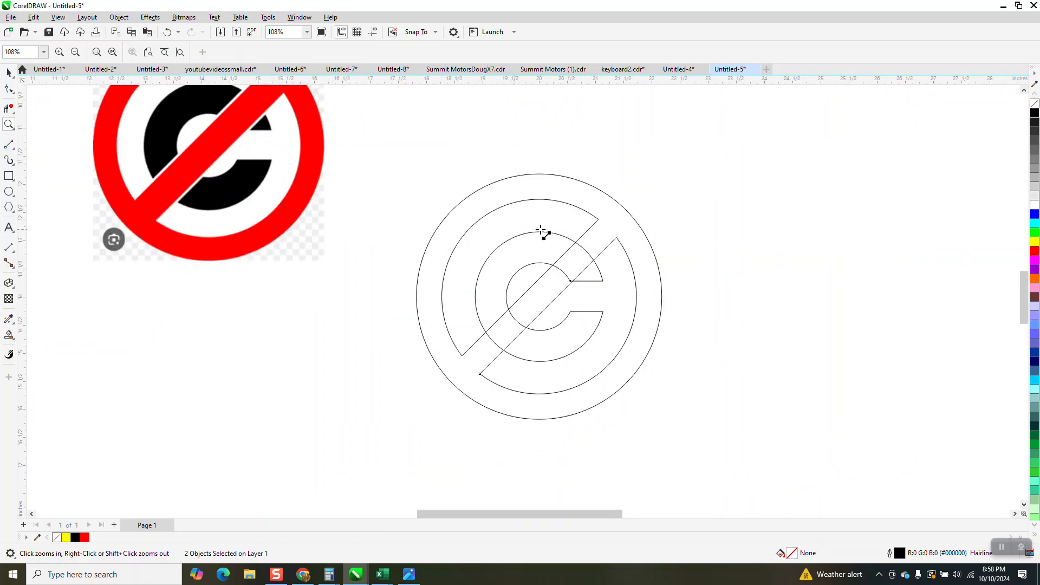
{"action": "left_click_drag", "start_coordinate": [802, 226], "coordinate": [831, 468]}
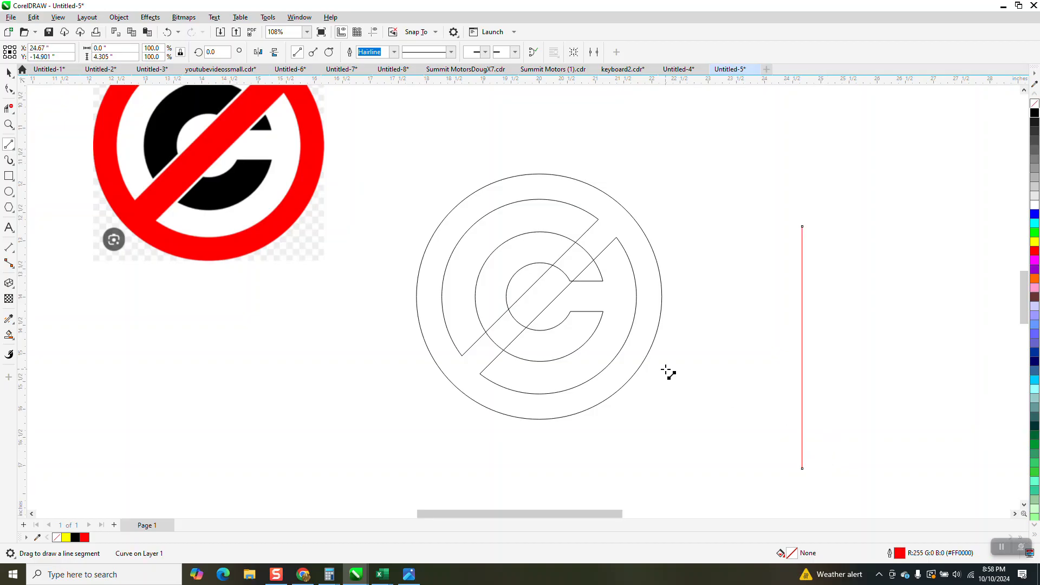
{"action": "left_click", "coordinate": [211, 52]}
{"action": "type", "text": "45"}
{"action": "key", "text": "Return"}
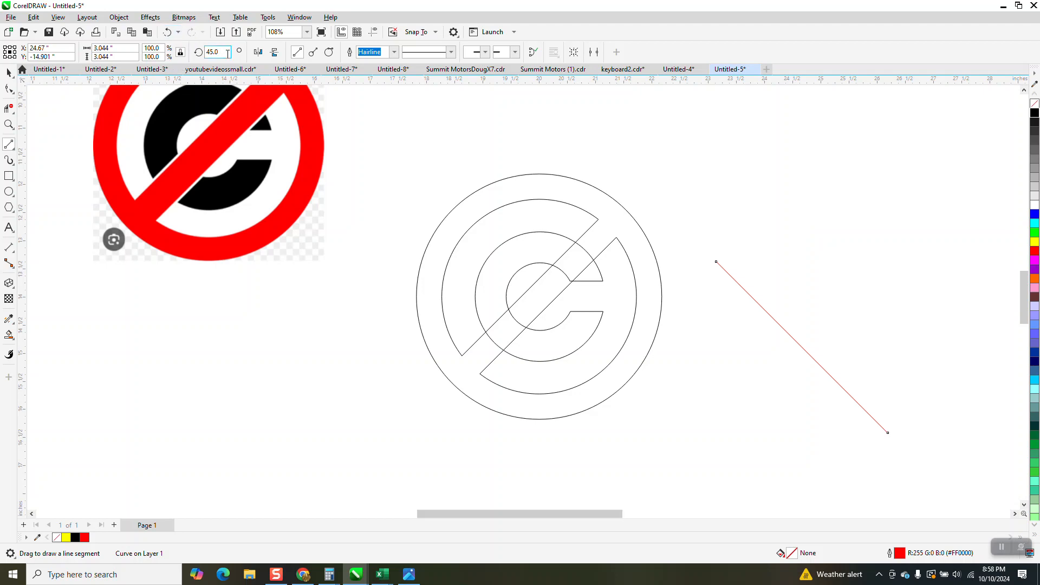
{"action": "key", "text": "BackSpace"}
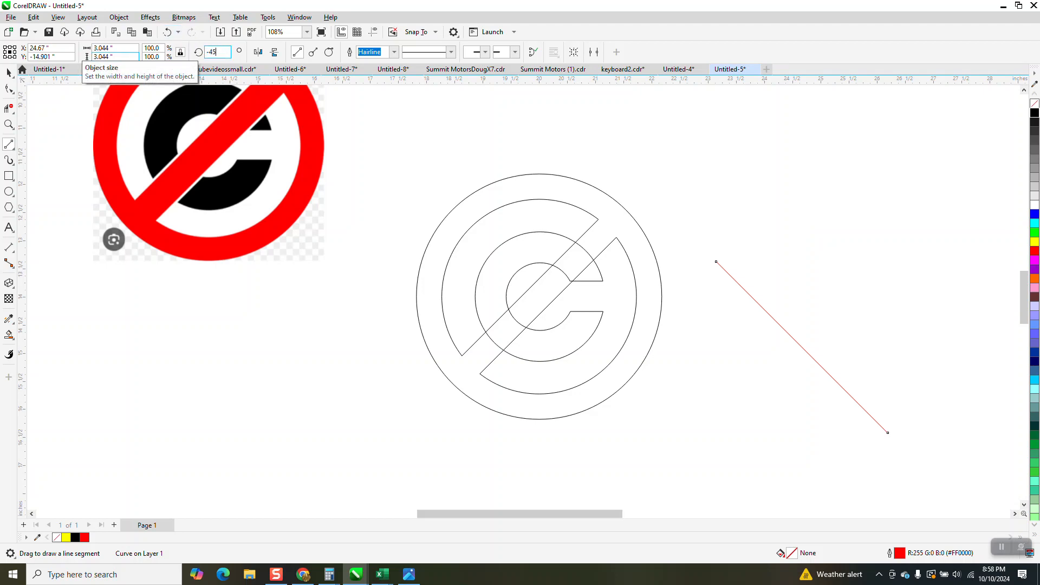
{"action": "key", "text": "Return"}
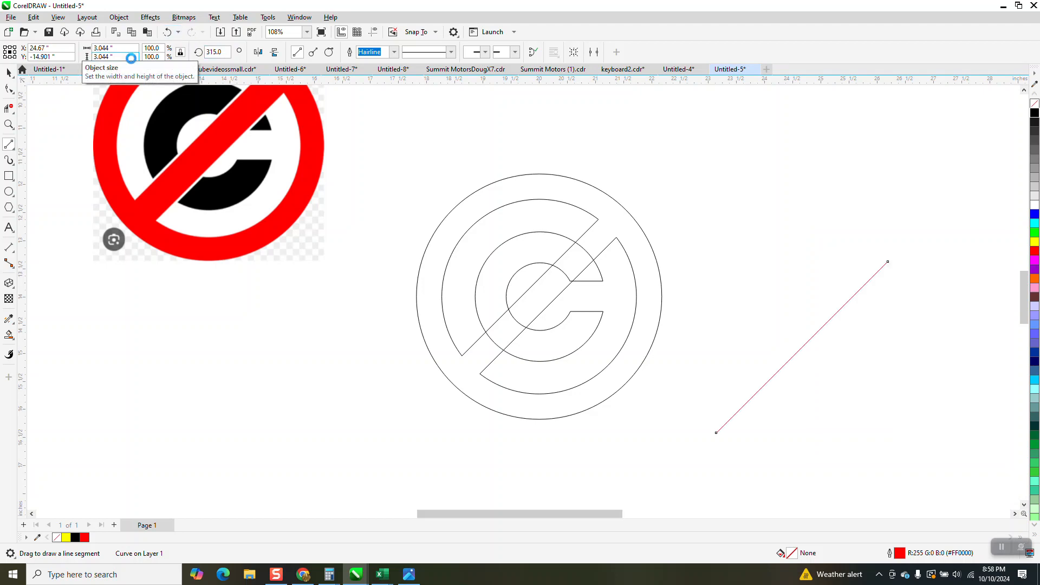
- Move the red line onto the slash's upper edge and place a copy along its lower edge
{"action": "left_click", "coordinate": [9, 72]}
{"action": "left_click_drag", "start_coordinate": [801, 349], "coordinate": [528, 289]}
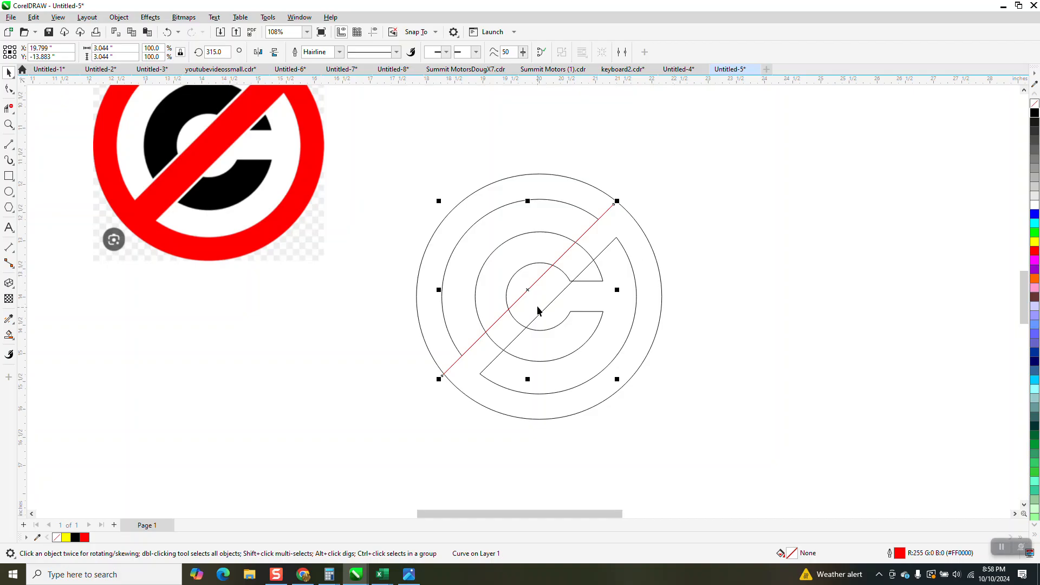
{"action": "left_click_drag", "start_coordinate": [531, 289], "coordinate": [550, 306]}
{"action": "scroll", "coordinate": [688, 283], "scroll_direction": "down", "scroll_amount": 2}
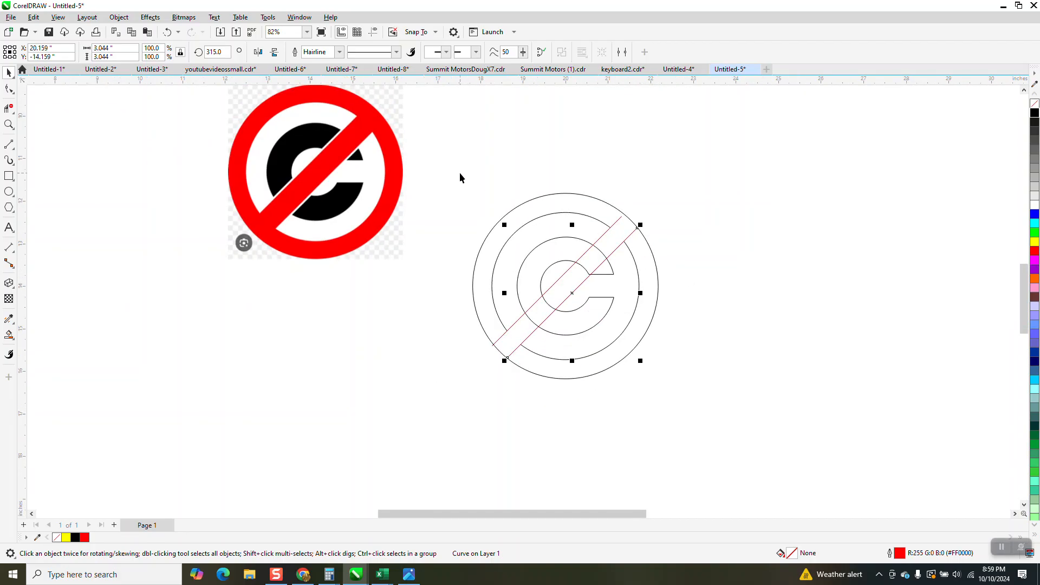
- Group the ring, the C and both red lines, and rotate the group by -45 degrees
{"action": "mouse_move", "coordinate": [458, 174]}
{"action": "left_mouse_down"}
{"action": "mouse_move", "coordinate": [607, 366]}
{"action": "mouse_move", "coordinate": [722, 408]}
{"action": "left_mouse_up"}
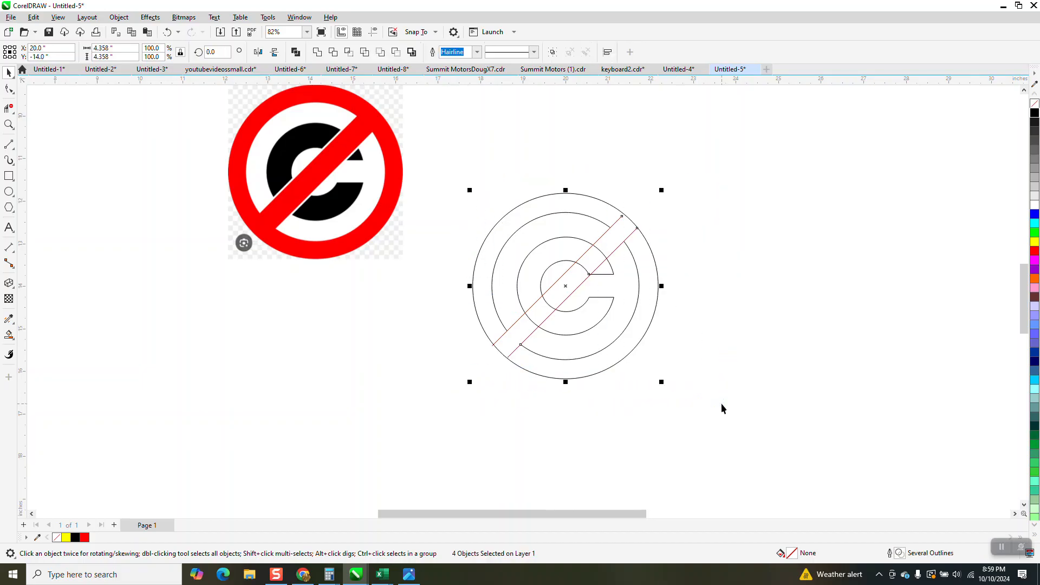
{"action": "key", "text": "ctrl+g"}
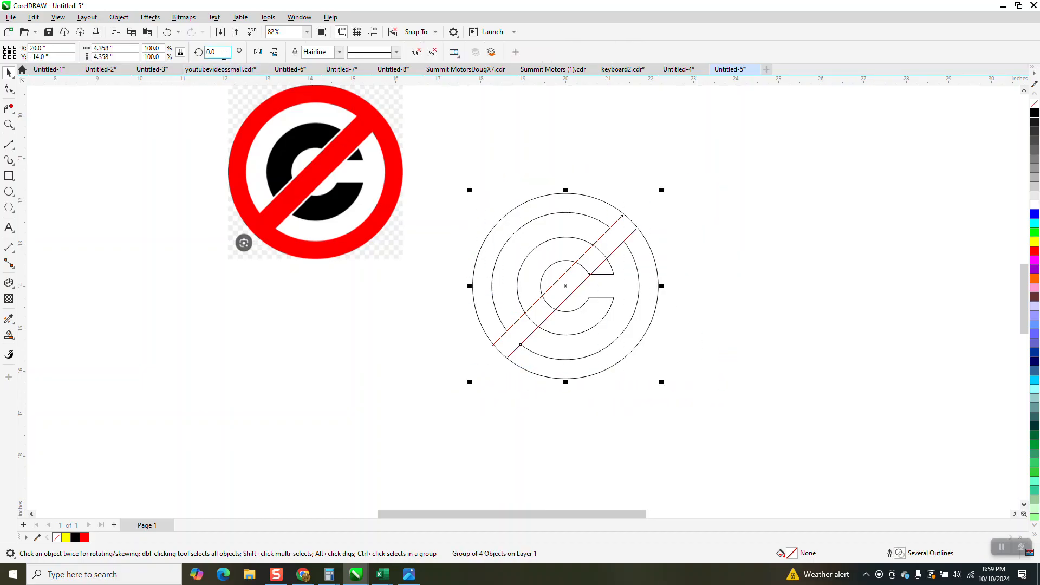
{"action": "left_click", "coordinate": [222, 49]}
{"action": "type", "text": "-45"}
{"action": "key", "text": "Return"}
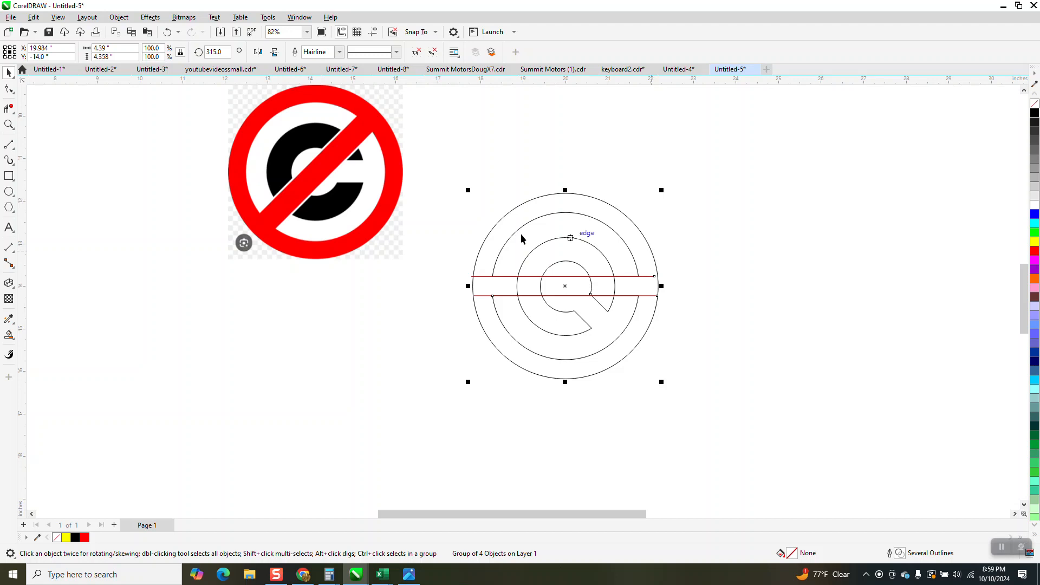
- Ungroup the rotated artwork and lengthen the lower red line to about 5.23 inches and the upper one to about 4.64 inches
{"action": "left_click", "coordinate": [127, 20]}
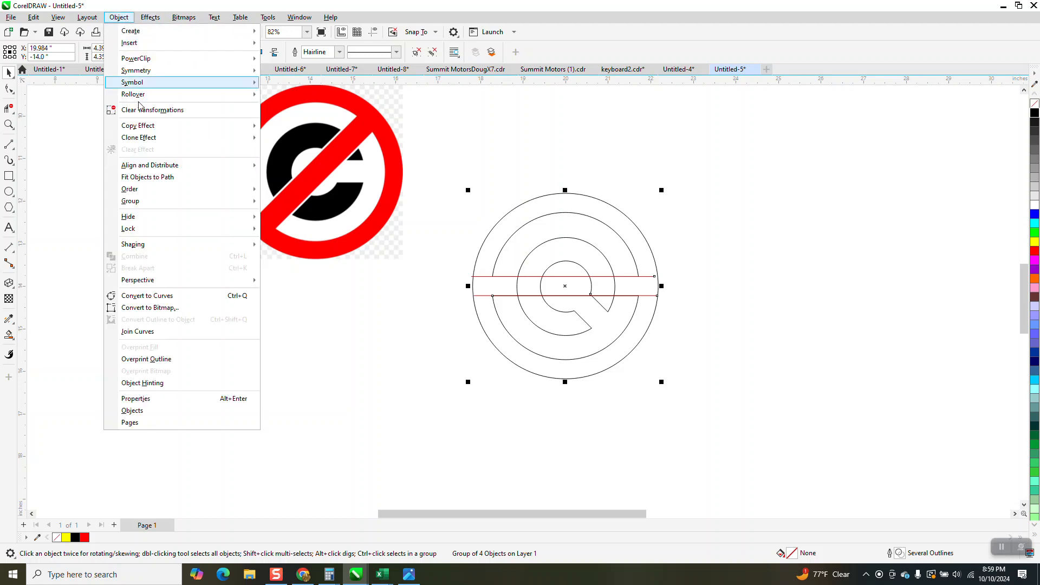
{"action": "mouse_move", "coordinate": [163, 201]}
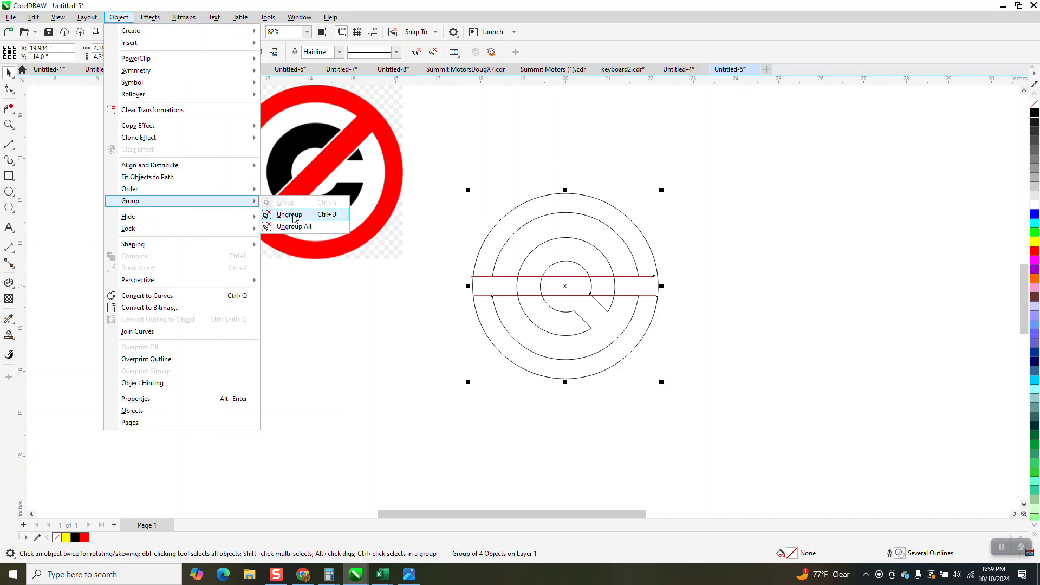
{"action": "left_click", "coordinate": [289, 214]}
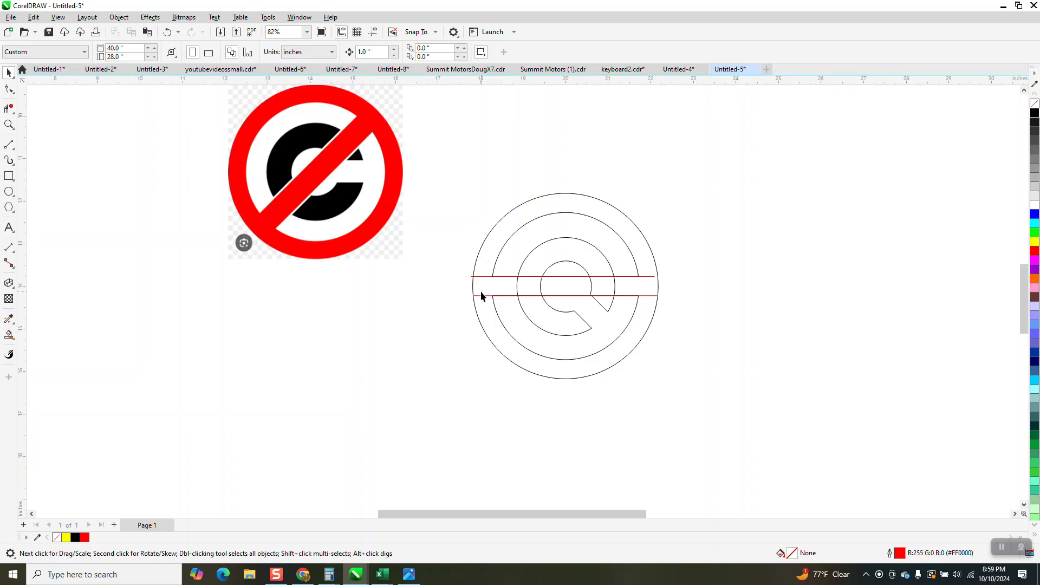
{"action": "left_click", "coordinate": [481, 295]}
{"action": "left_click_drag", "start_coordinate": [475, 295], "coordinate": [433, 295]}
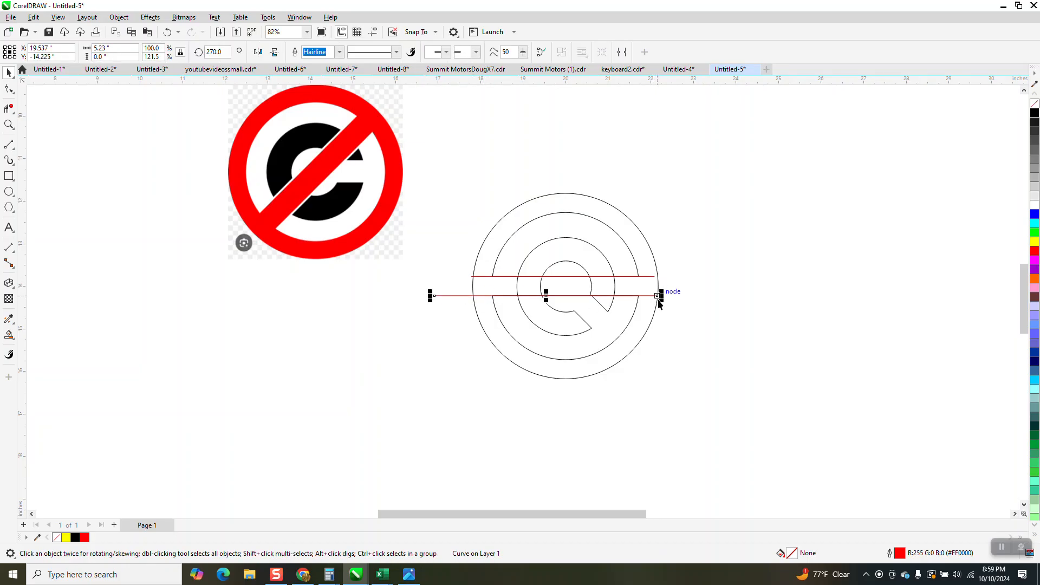
{"action": "left_click_drag", "start_coordinate": [659, 297], "coordinate": [670, 277]}
{"action": "left_click", "coordinate": [652, 277]}
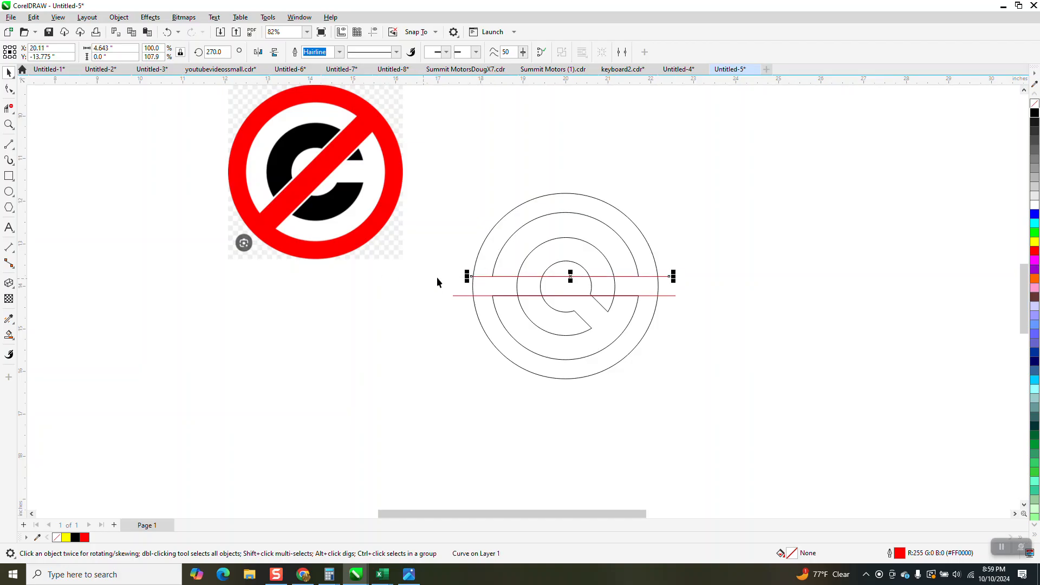
- Set the nudge distance to 0.01 inches and nudge the upper red line up by 0.04 inches
{"action": "double_click", "coordinate": [8, 74]}
{"action": "left_click", "coordinate": [506, 154]}
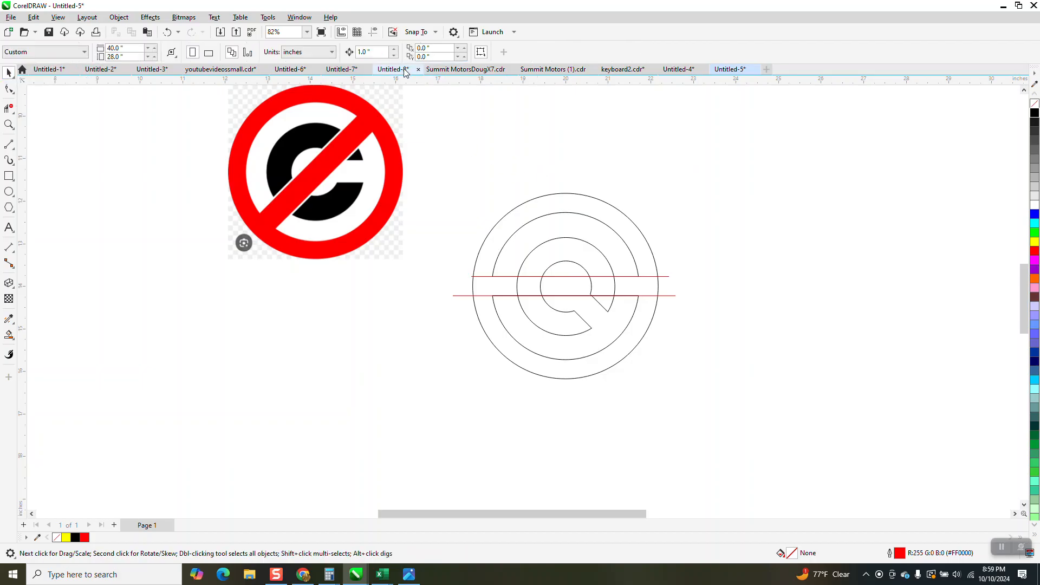
{"action": "double_click", "coordinate": [368, 54]}
{"action": "key", "text": "BackSpace"}
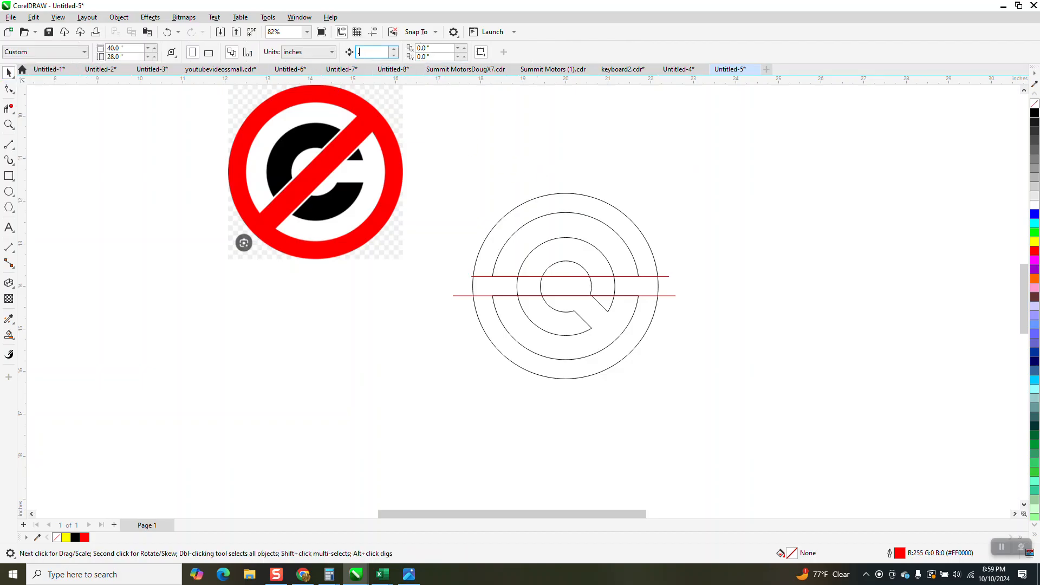
{"action": "left_click", "coordinate": [670, 277]}
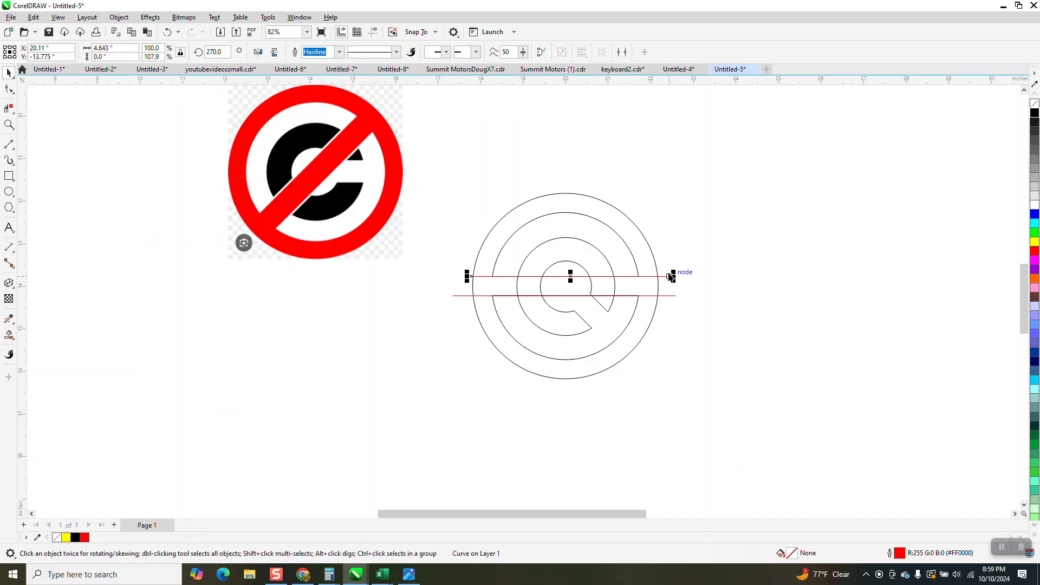
{"action": "key", "text": "Up"}
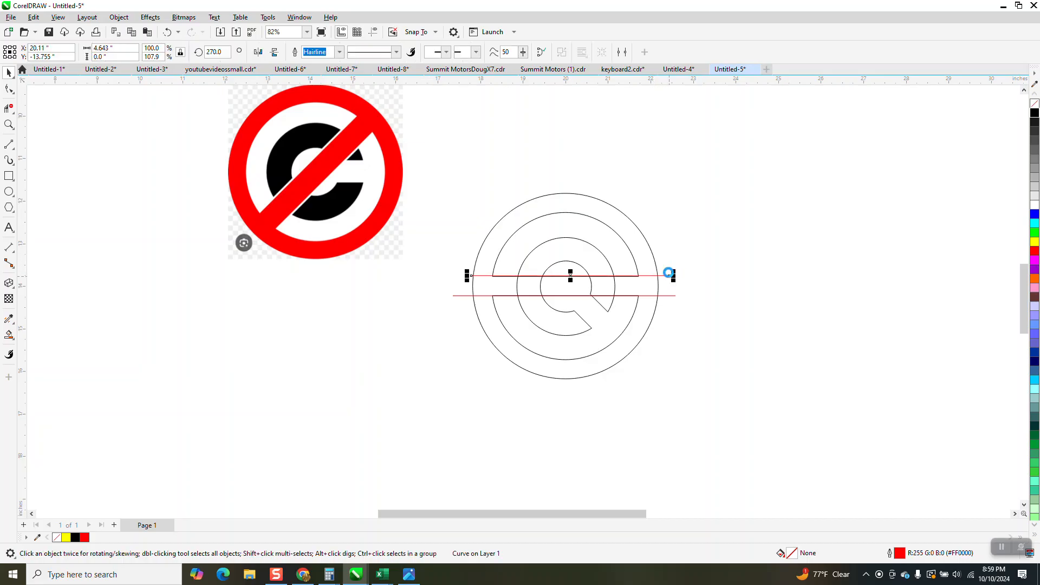
{"action": "key", "text": "Up"}
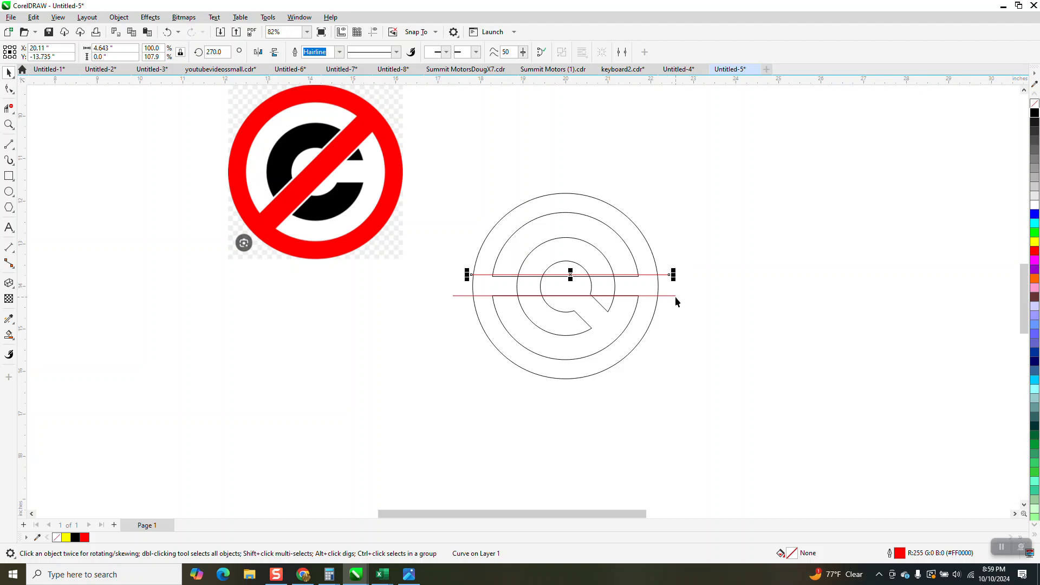
- Nudge the lower red line down to a Y position of -14.267 inches, just below the slash's lower edge
{"action": "left_click", "coordinate": [675, 297]}
{"action": "key", "text": "Down"}
{"action": "key", "text": "Down"}
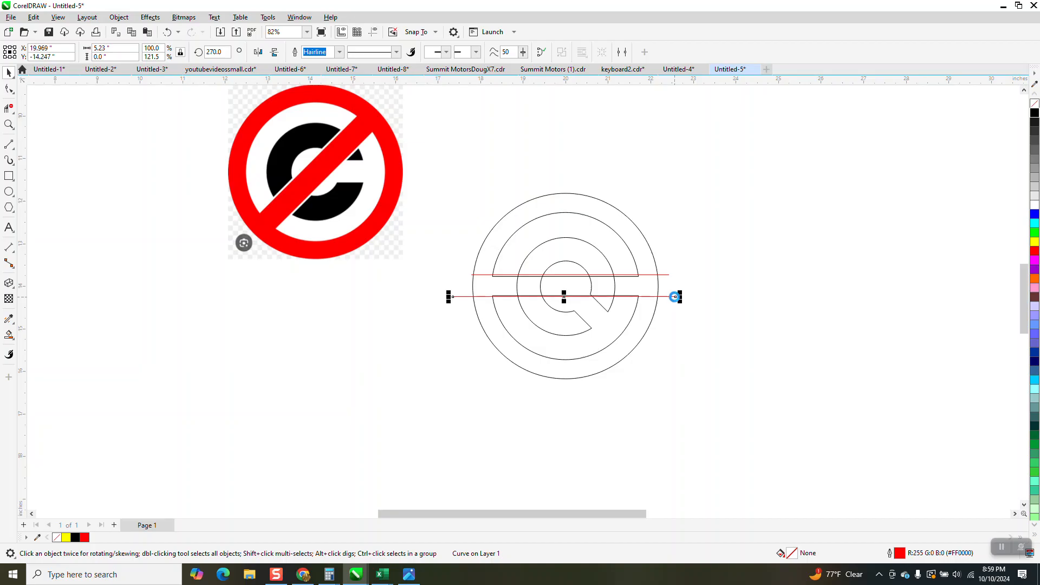
{"action": "key", "text": "Down"}
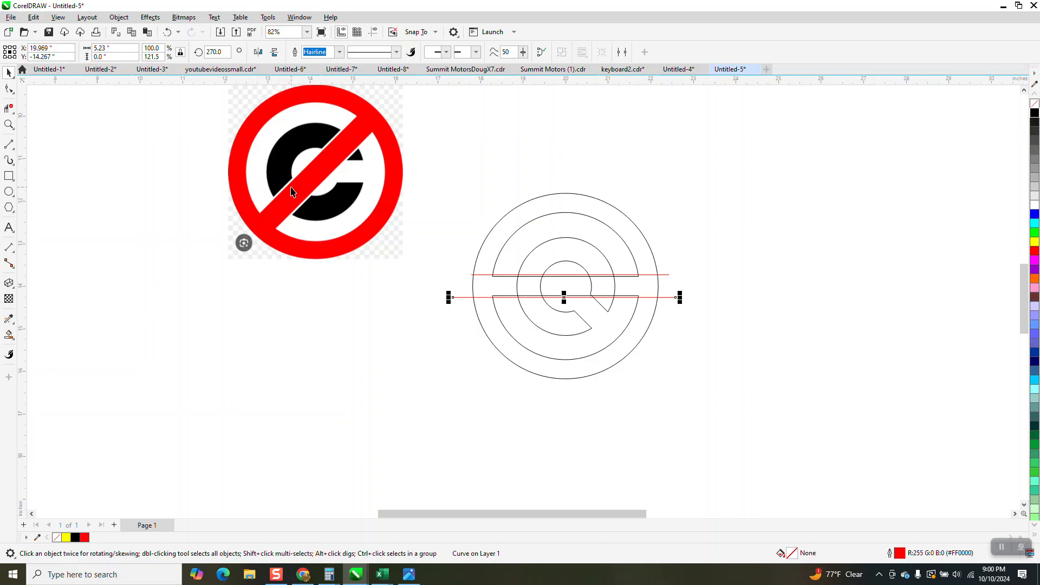
- Fill the three pieces of the C outside the red lines with black using Smart Fill
{"action": "left_click", "coordinate": [9, 336]}
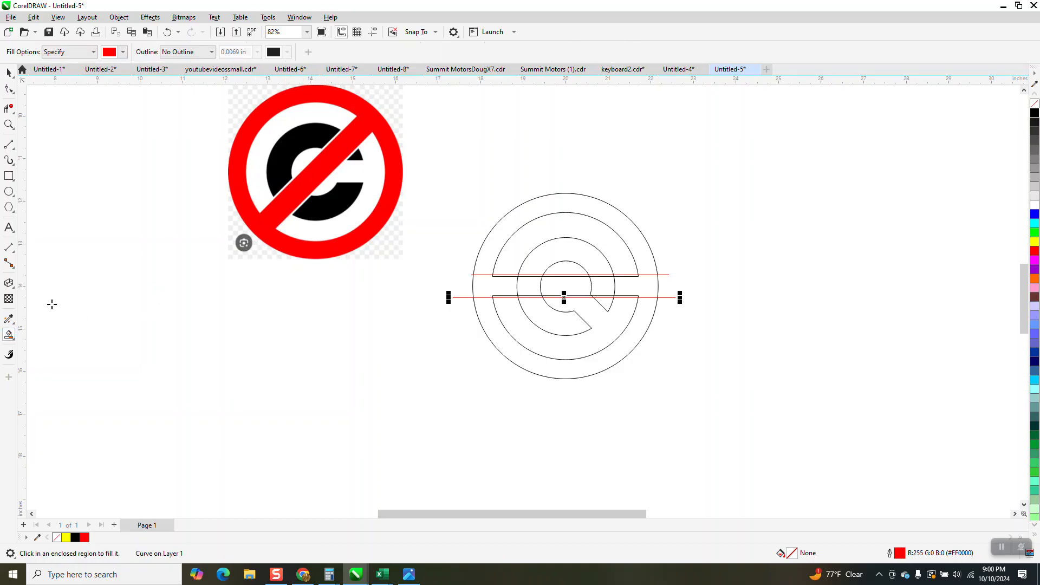
{"action": "left_click", "coordinate": [124, 53]}
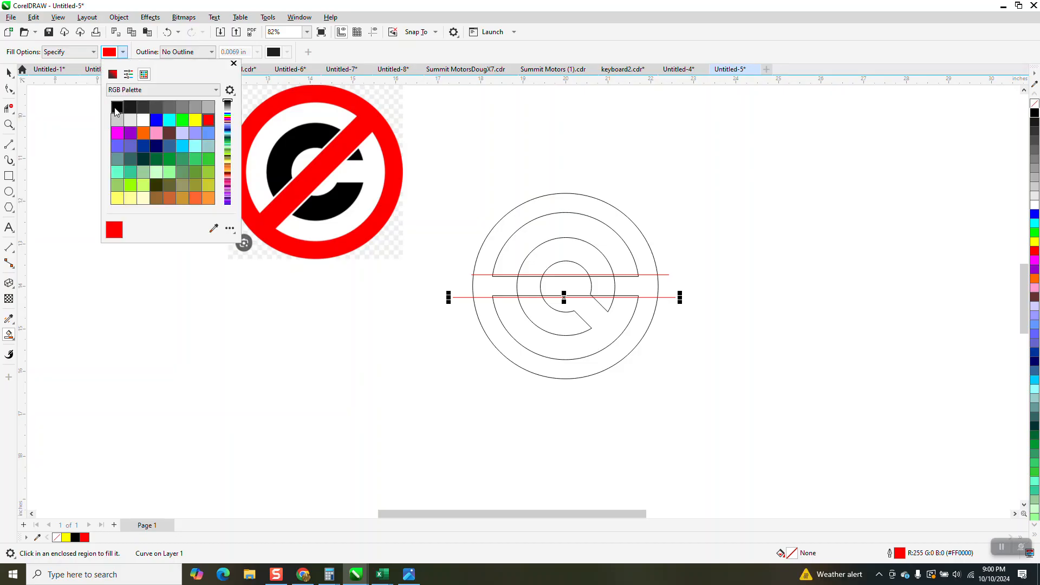
{"action": "left_click", "coordinate": [117, 106]}
{"action": "left_click", "coordinate": [590, 260]}
{"action": "left_click", "coordinate": [589, 256]}
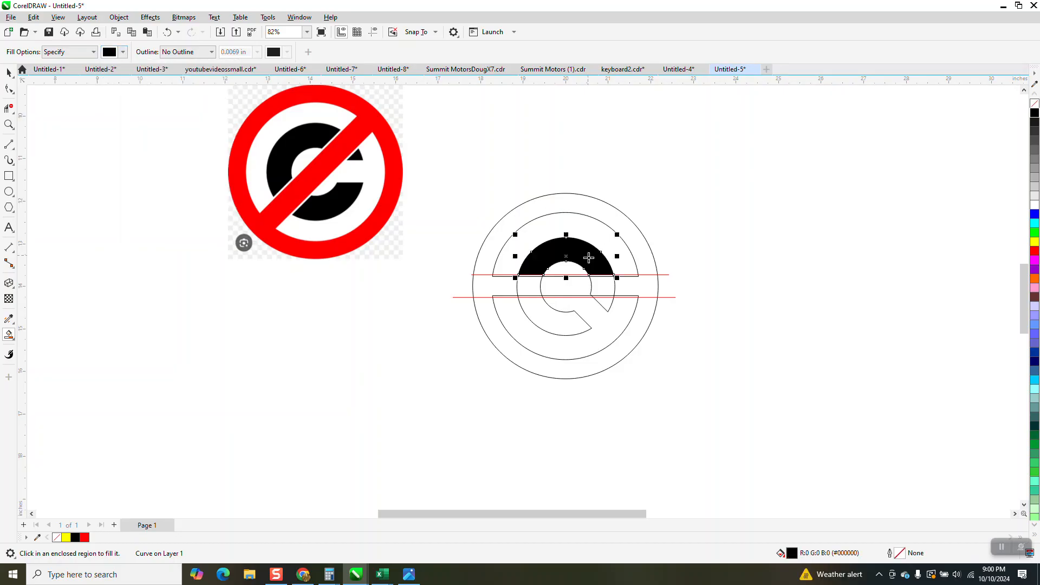
{"action": "left_click", "coordinate": [604, 301]}
{"action": "left_click", "coordinate": [558, 327]}
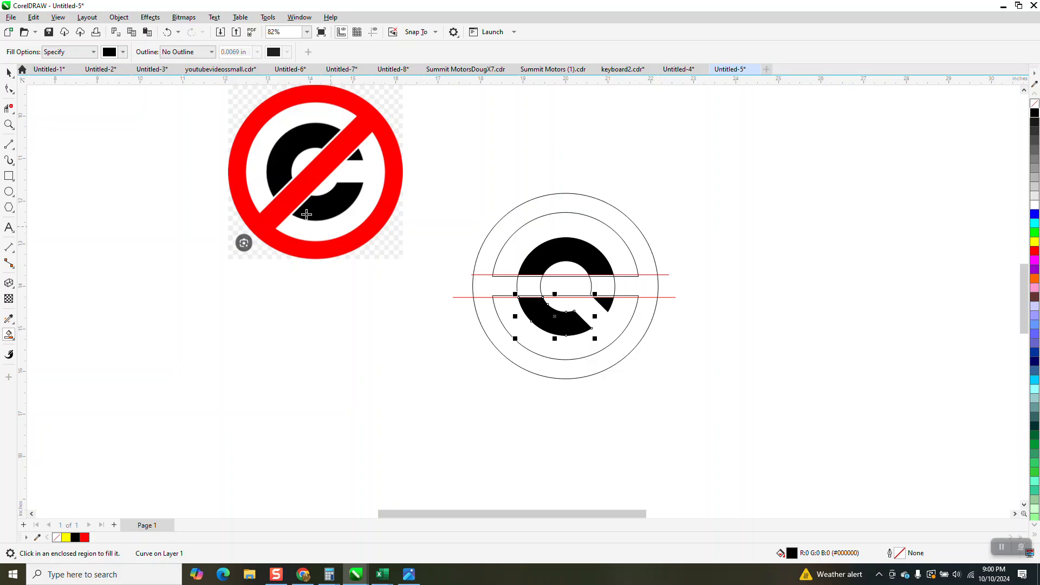
- Delete both red lines and remove the leftover C outline segments crossing the slash with Virtual Segment Delete
{"action": "left_click", "coordinate": [9, 72]}
{"action": "left_click", "coordinate": [465, 297]}
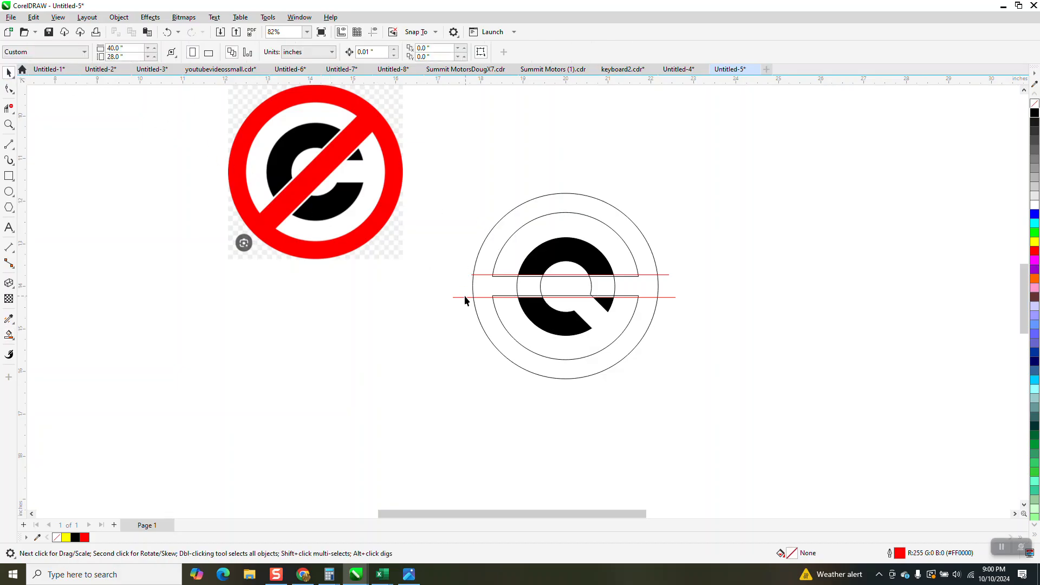
{"action": "left_click", "coordinate": [458, 297]}
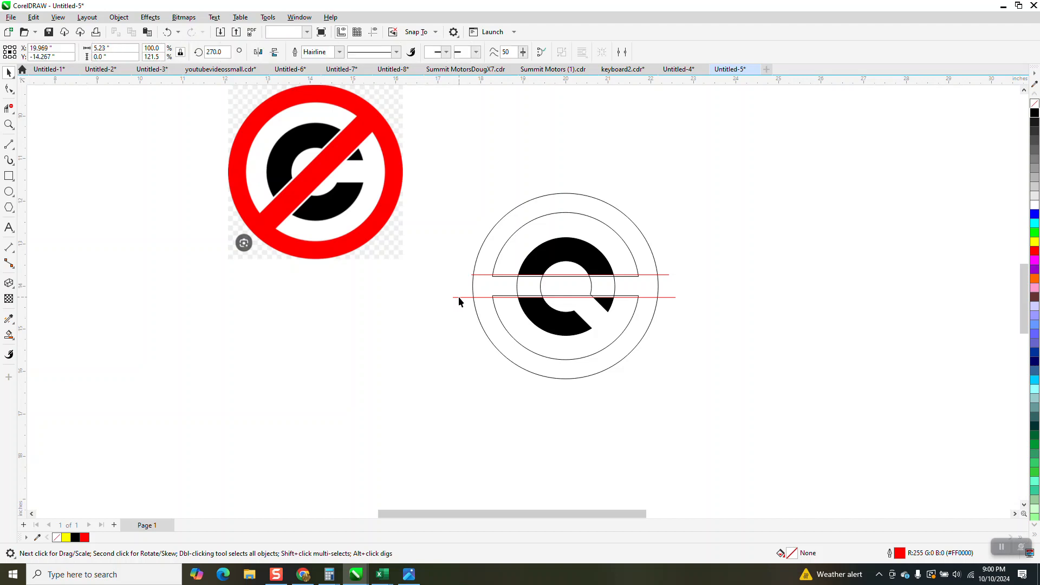
{"action": "key", "text": "Delete"}
{"action": "left_click", "coordinate": [479, 275]}
{"action": "key", "text": "Delete"}
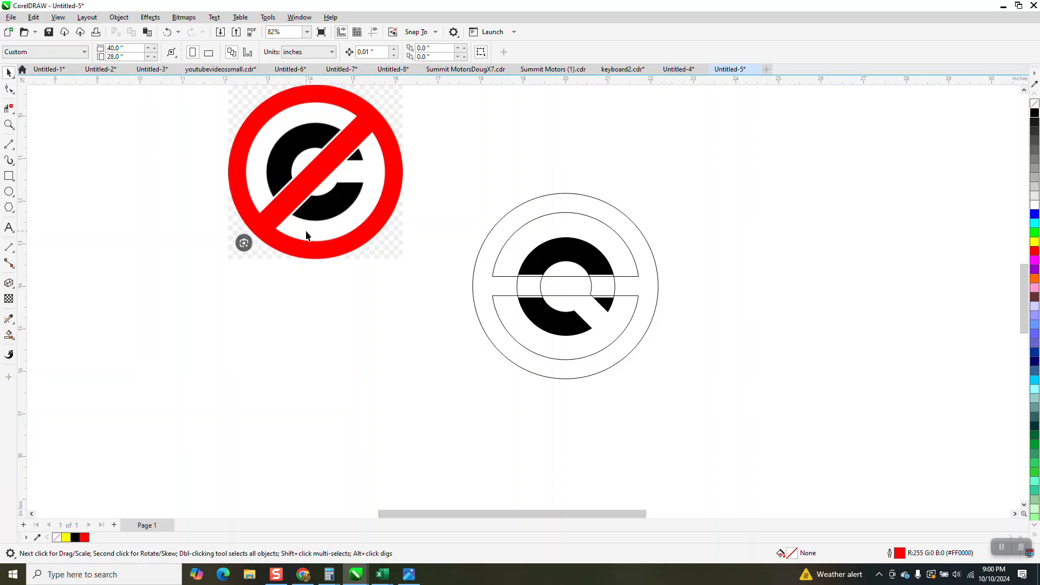
{"action": "left_click", "coordinate": [8, 108]}
{"action": "left_click_drag", "start_coordinate": [512, 282], "coordinate": [630, 283]}
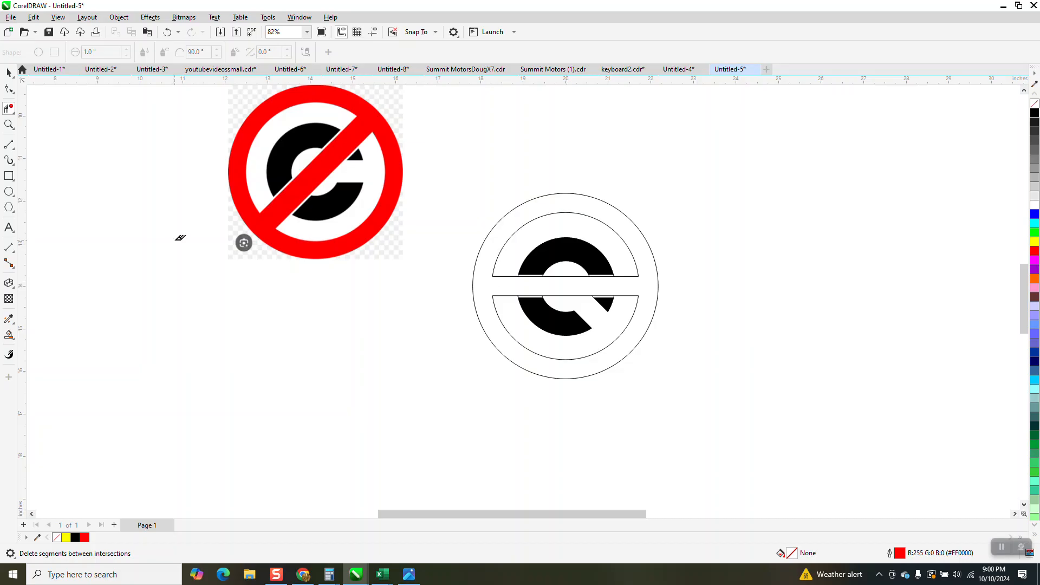
- Fill the outer ring together with its slash in red using Smart Fill
{"action": "left_click", "coordinate": [9, 334]}
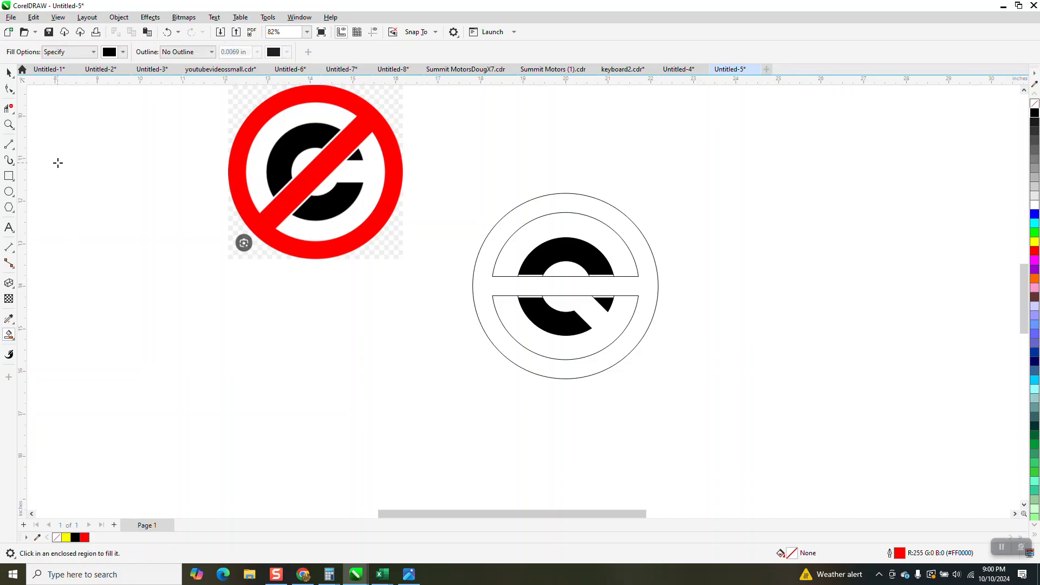
{"action": "left_click", "coordinate": [123, 52]}
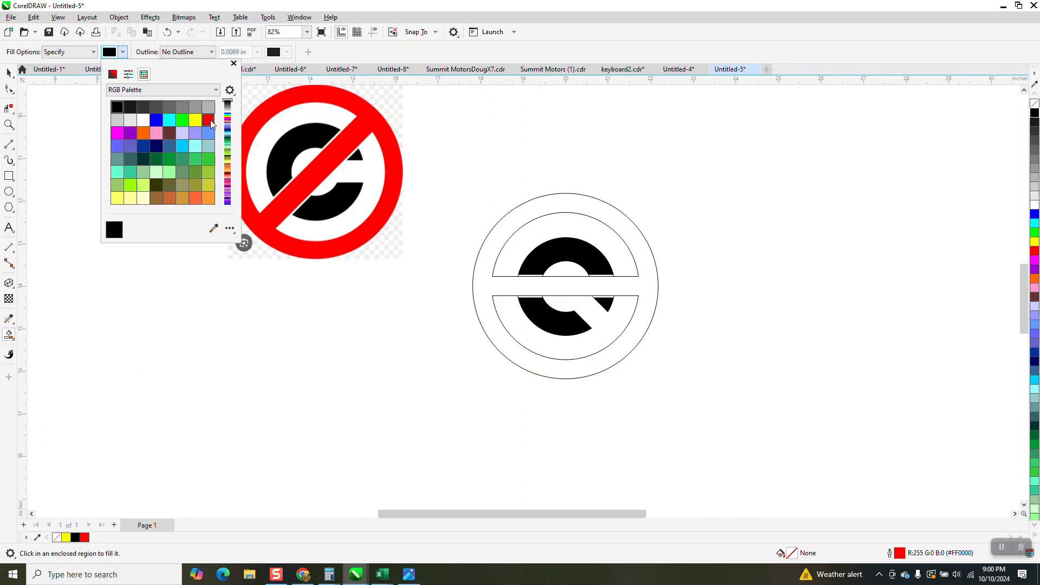
{"action": "left_click", "coordinate": [208, 120]}
{"action": "left_click", "coordinate": [600, 211]}
{"action": "left_click", "coordinate": [600, 210]}
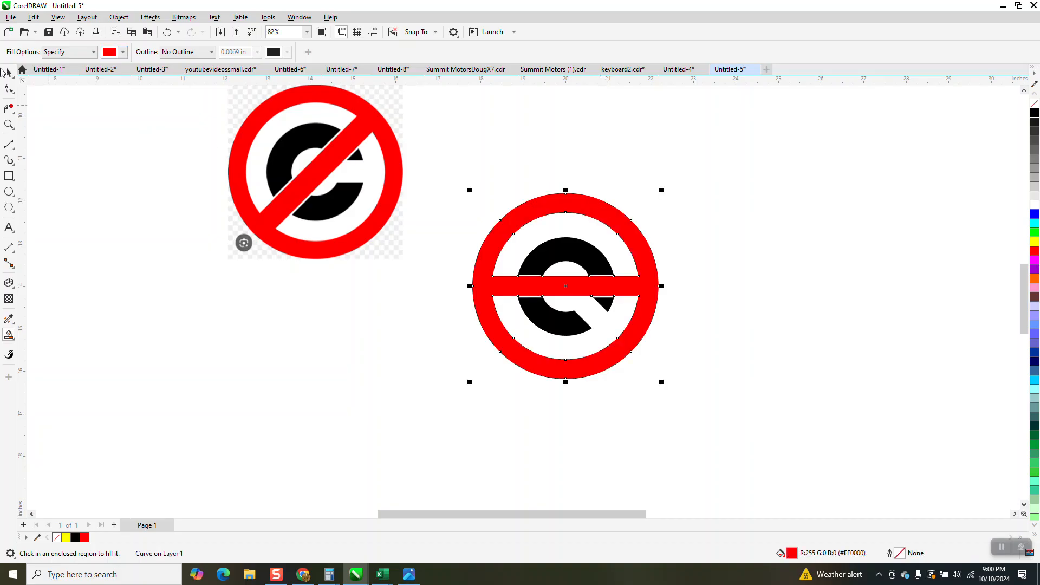
- Group all the recreated artwork and rotate the group by 45 degrees
{"action": "left_click", "coordinate": [10, 72]}
{"action": "left_click_drag", "start_coordinate": [445, 159], "coordinate": [672, 414]}
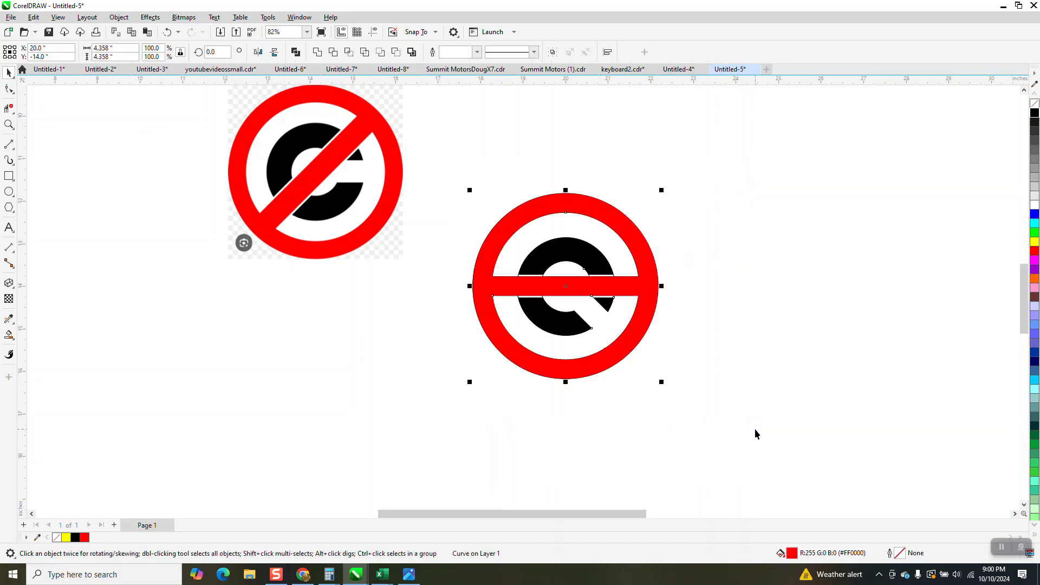
{"action": "key", "text": "ctrl+g"}
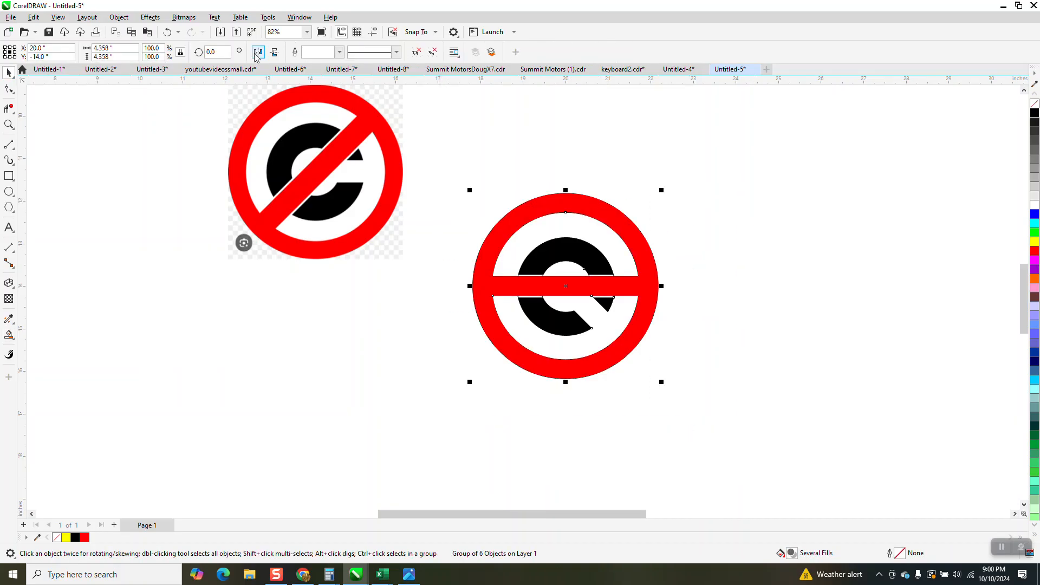
{"action": "left_click", "coordinate": [214, 53]}
{"action": "type", "text": "45"}
{"action": "key", "text": "Return"}
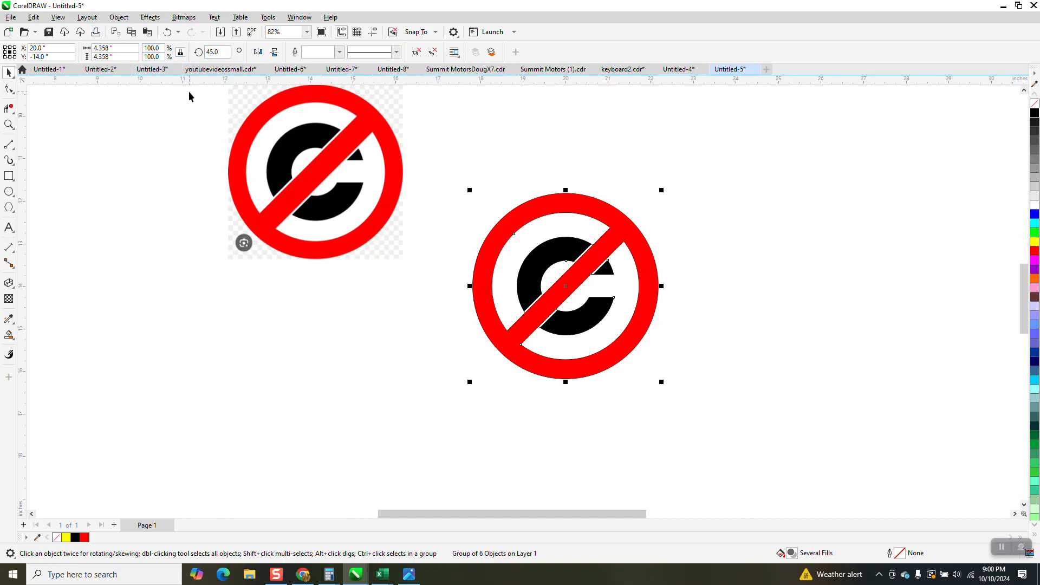
- Move the reference bitmap directly beside the recreated artwork for a close comparison
{"action": "left_click_drag", "start_coordinate": [363, 185], "coordinate": [422, 286]}
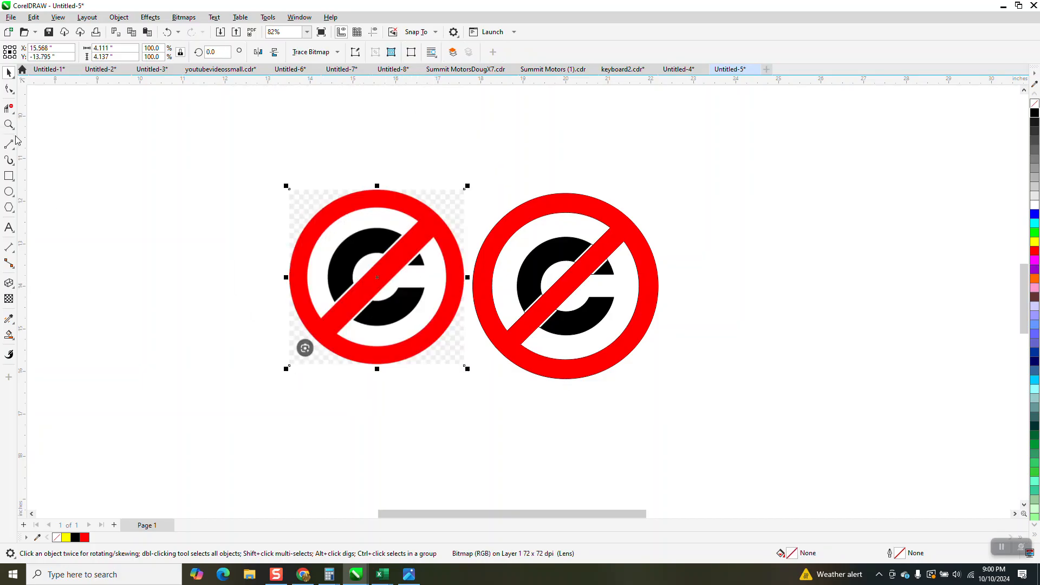
{"action": "left_click", "coordinate": [9, 124]}
{"action": "left_click", "coordinate": [464, 349]}
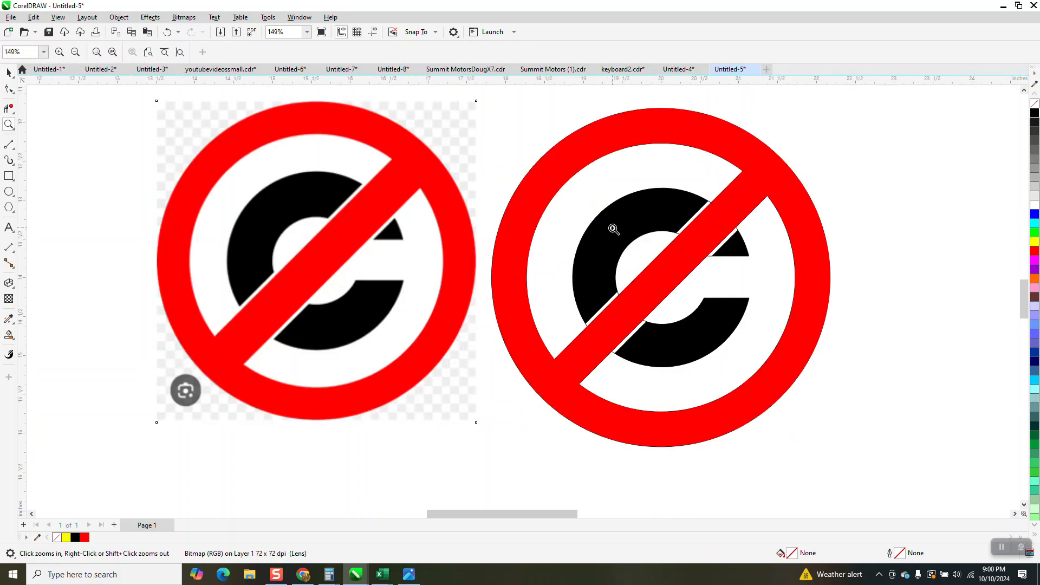
- Remove the outline from the grouped vector artwork, keeping its fills
{"action": "left_click", "coordinate": [8, 72]}
{"action": "scroll", "coordinate": [484, 168], "scroll_direction": "down", "scroll_amount": 1}
{"action": "left_click_drag", "start_coordinate": [467, 91], "coordinate": [820, 422]}
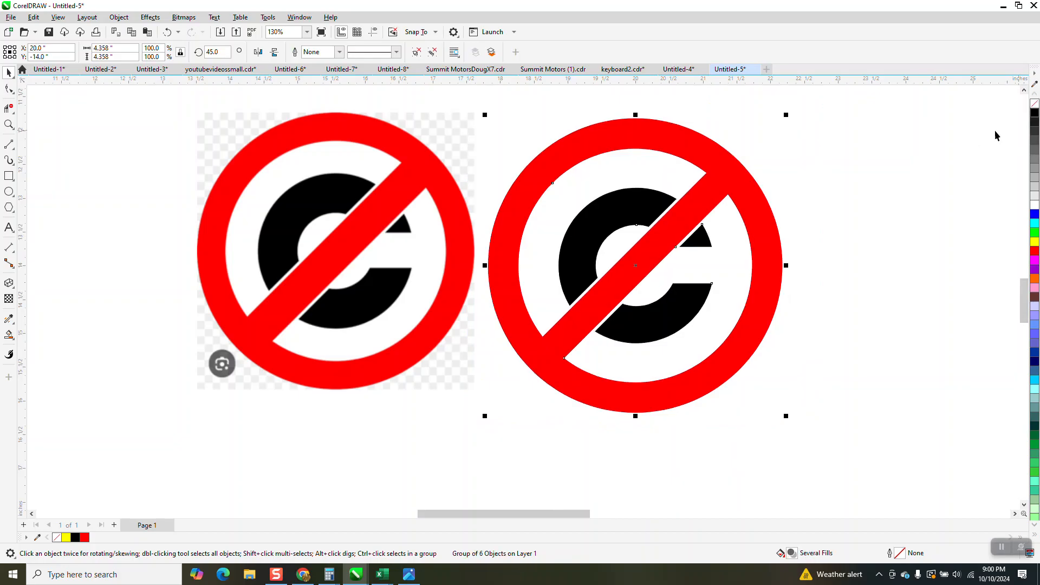
{"action": "left_click", "coordinate": [942, 151]}
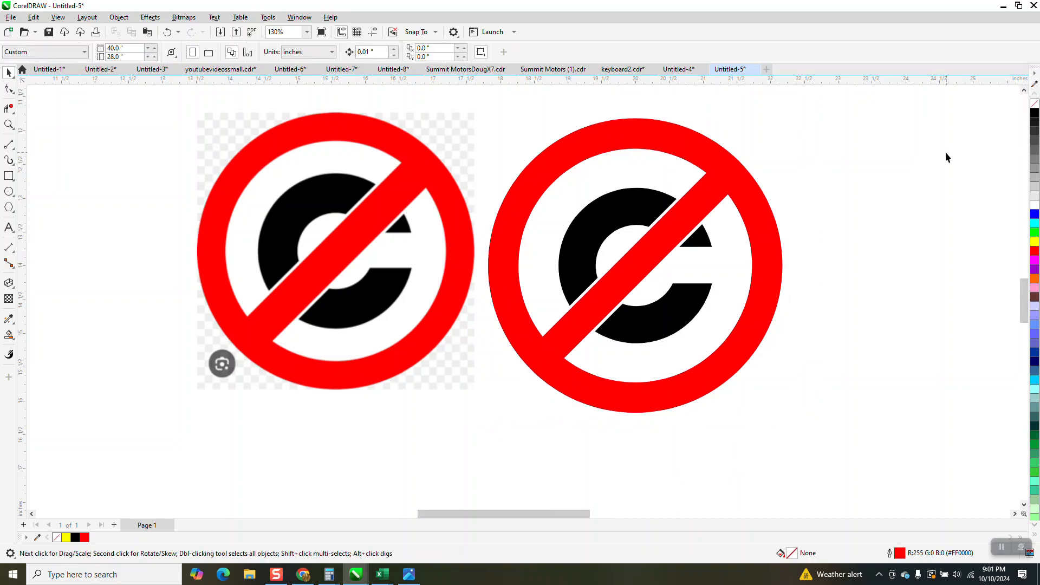
- Draw a yellow rectangle about 5.29 by 4.67 inches around the recreated artwork and send it to the back
{"action": "scroll", "coordinate": [582, 249], "scroll_direction": "down", "scroll_amount": 1}
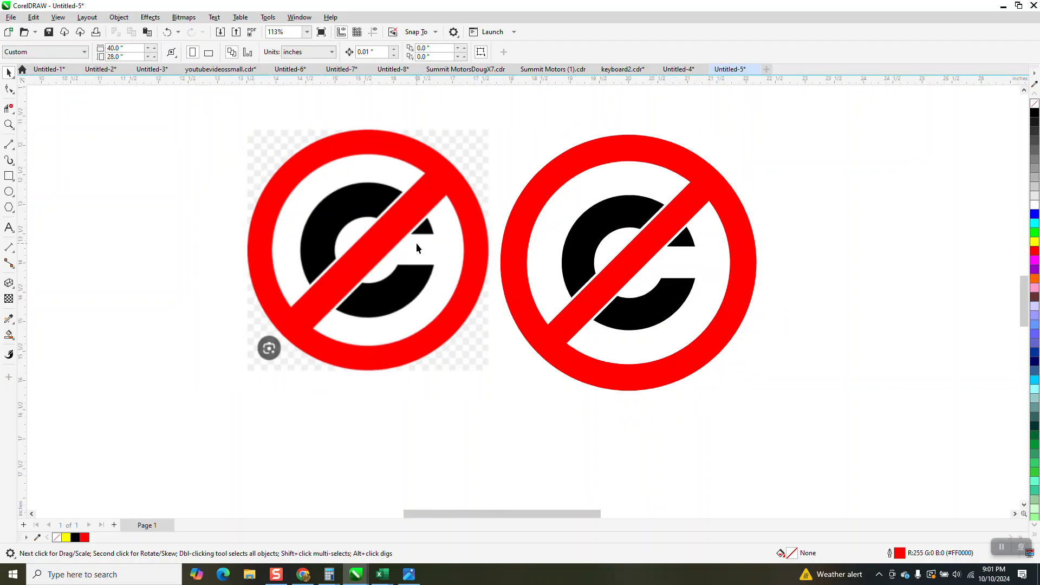
{"action": "left_click", "coordinate": [9, 176]}
{"action": "left_click_drag", "start_coordinate": [477, 125], "coordinate": [790, 400]}
{"action": "left_click", "coordinate": [1035, 242]}
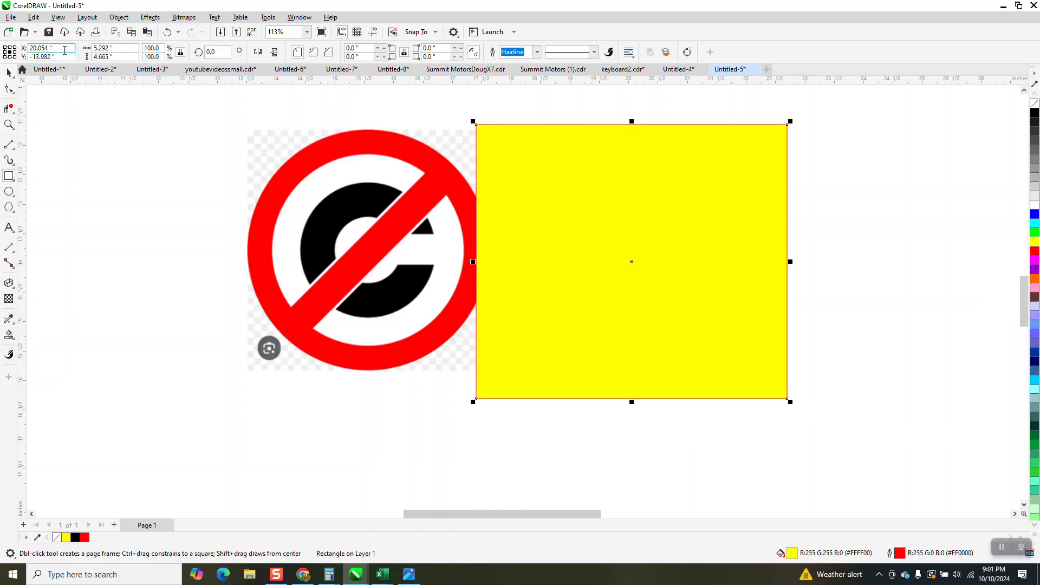
{"action": "left_click", "coordinate": [119, 18]}
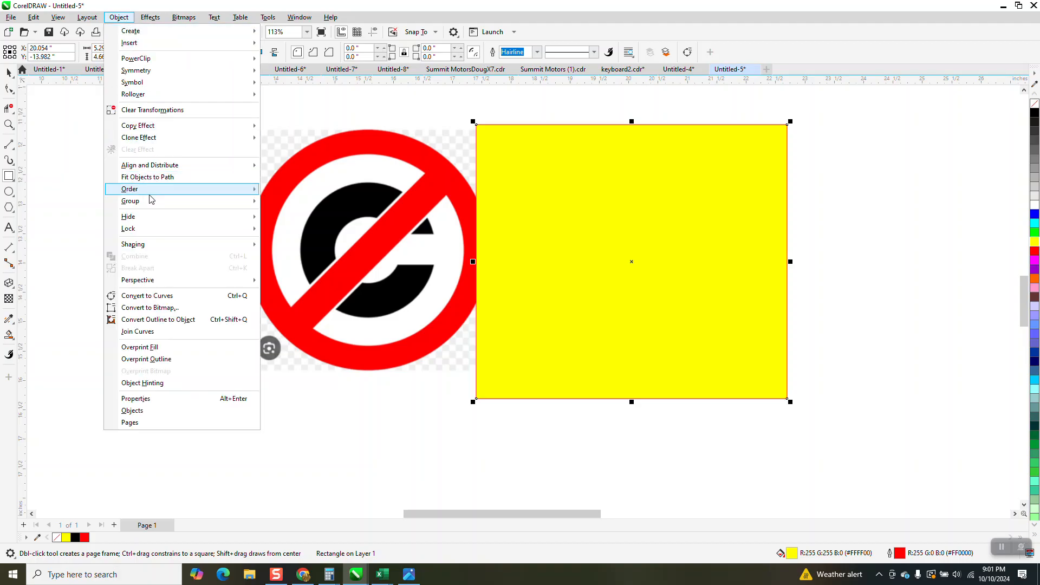
{"action": "mouse_move", "coordinate": [150, 196]}
{"action": "left_click", "coordinate": [287, 203]}
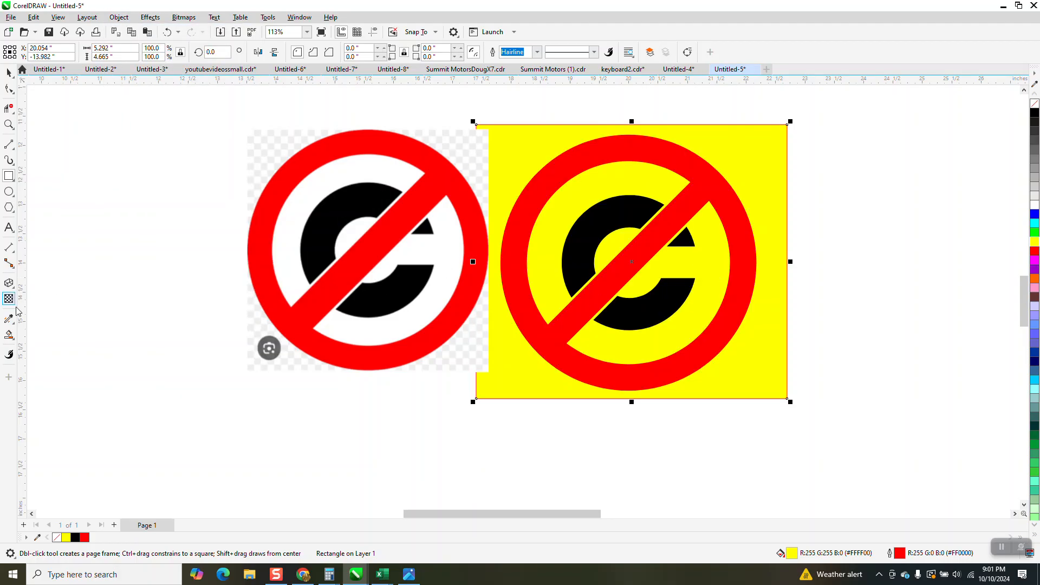
- Fill the two open areas inside the red ring, on either side of the slash, with white using Smart Fill
{"action": "left_click", "coordinate": [14, 339]}
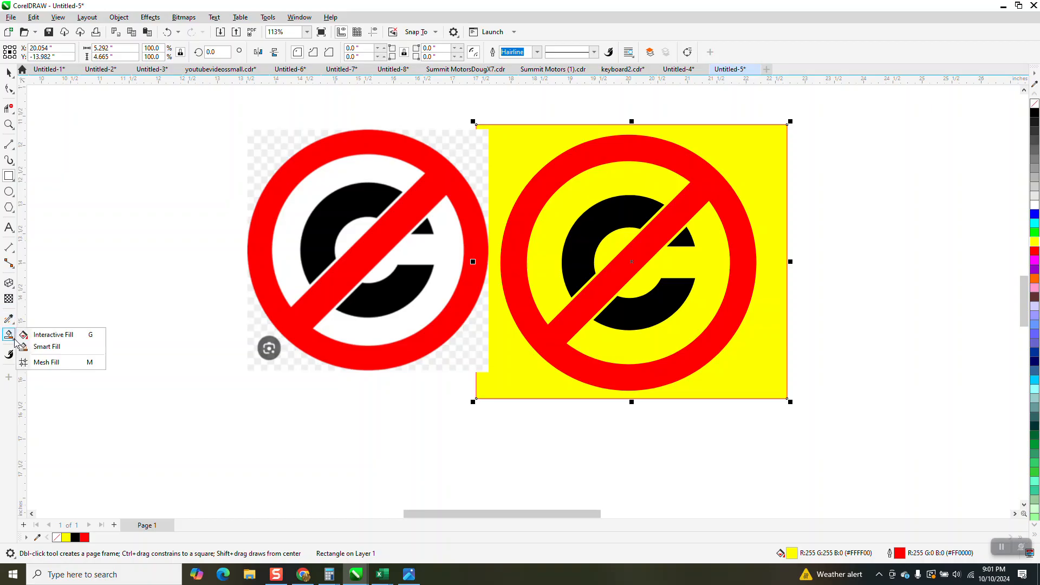
{"action": "left_click", "coordinate": [58, 349]}
{"action": "left_click", "coordinate": [124, 53]}
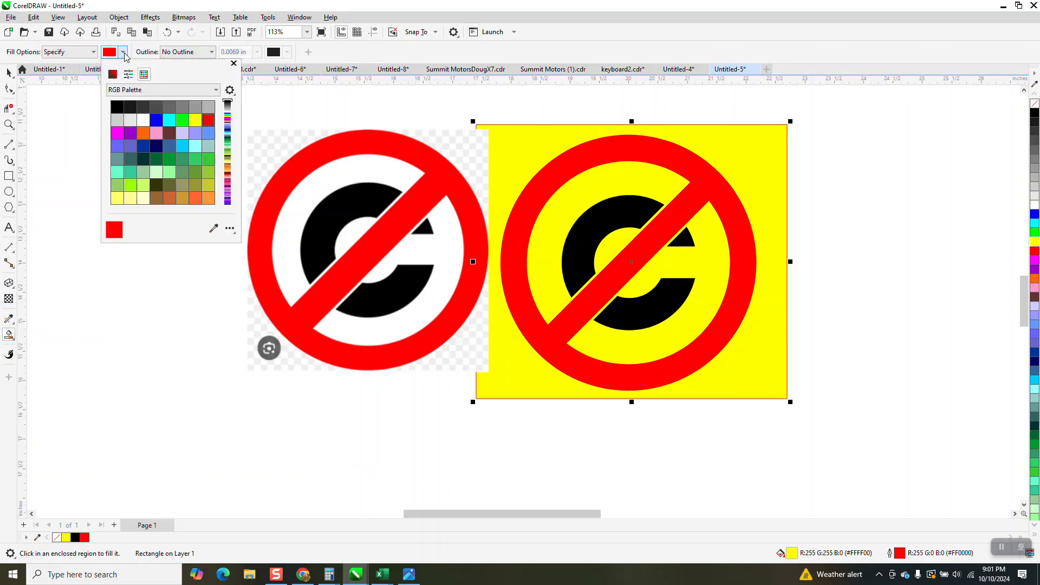
{"action": "left_click", "coordinate": [143, 119]}
{"action": "left_click", "coordinate": [622, 187]}
{"action": "left_click", "coordinate": [623, 181]}
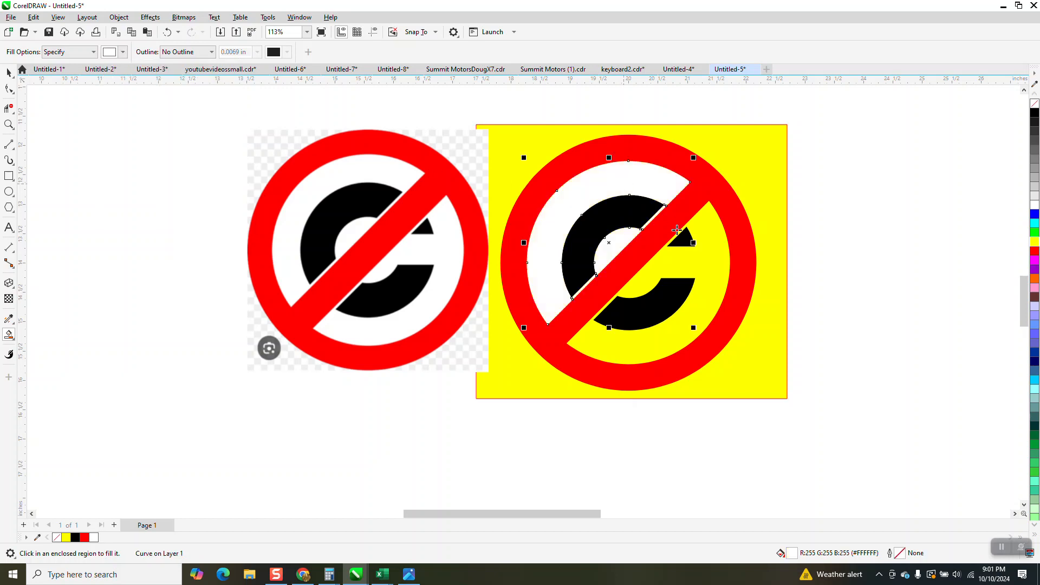
{"action": "left_click", "coordinate": [687, 260]}
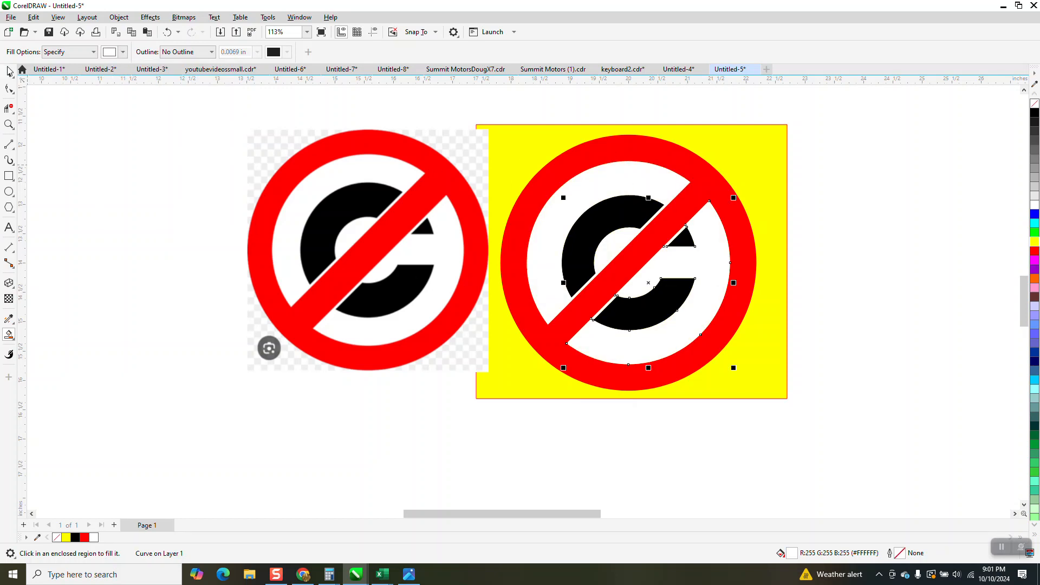
- Delete the yellow rectangle behind the recreated artwork
{"action": "left_click", "coordinate": [9, 71]}
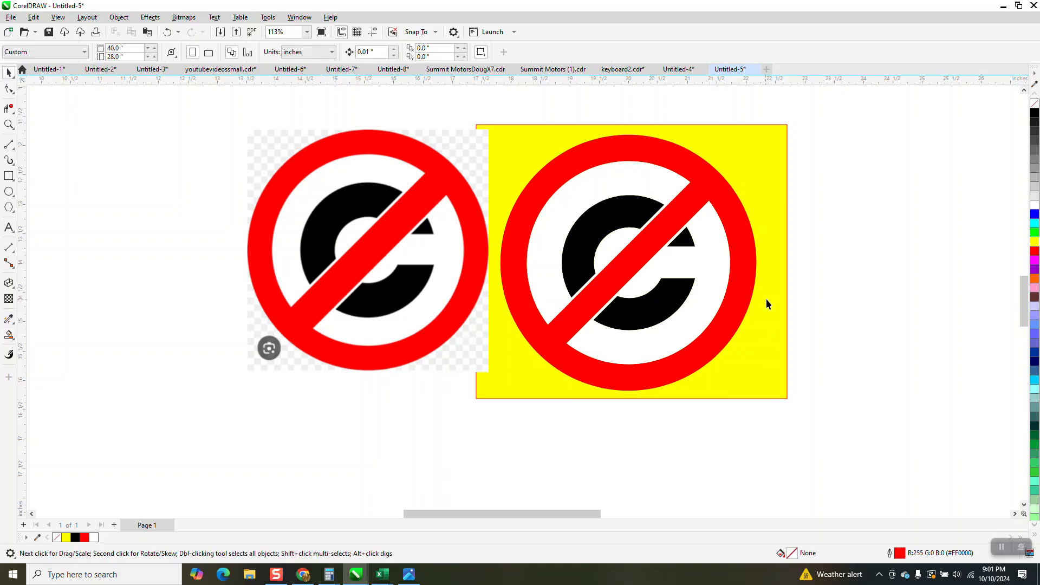
{"action": "left_click", "coordinate": [767, 303]}
{"action": "key", "text": "Delete"}
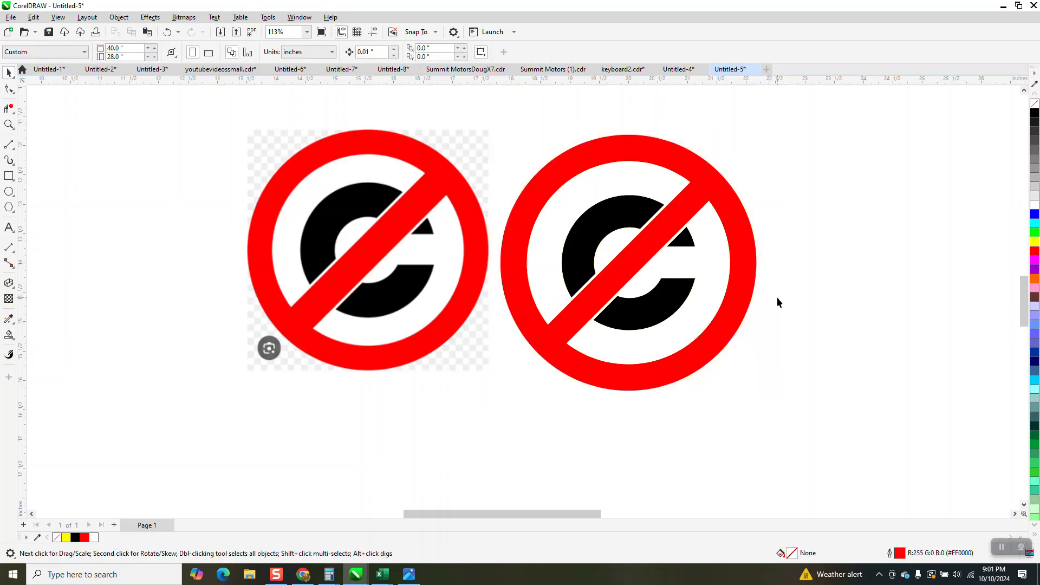
- Select the grouped artwork together with its white background pieces
{"action": "left_click_drag", "start_coordinate": [469, 111], "coordinate": [849, 442]}
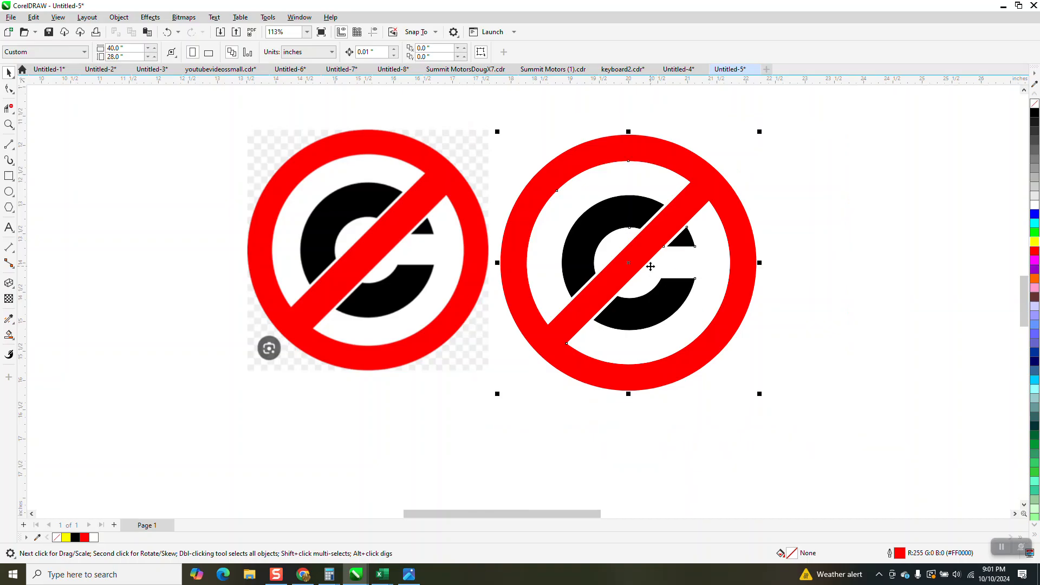